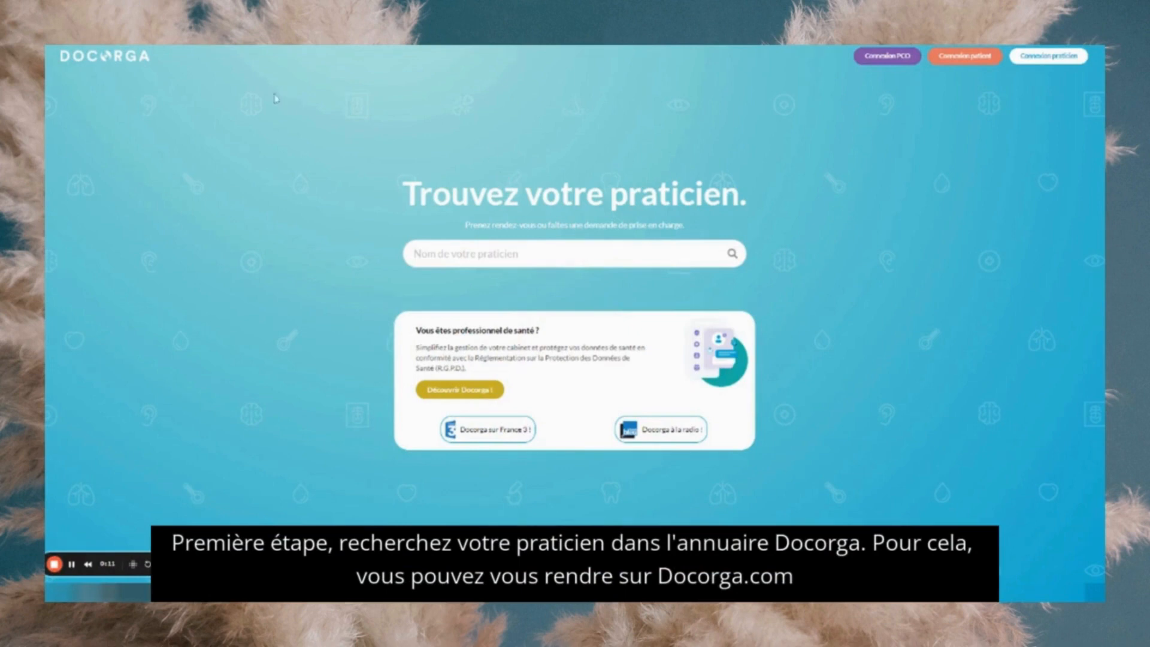
- Search the practitioner directory for the demo psychomotor therapist by her name
{"action": "left_click", "coordinate": [465, 253]}
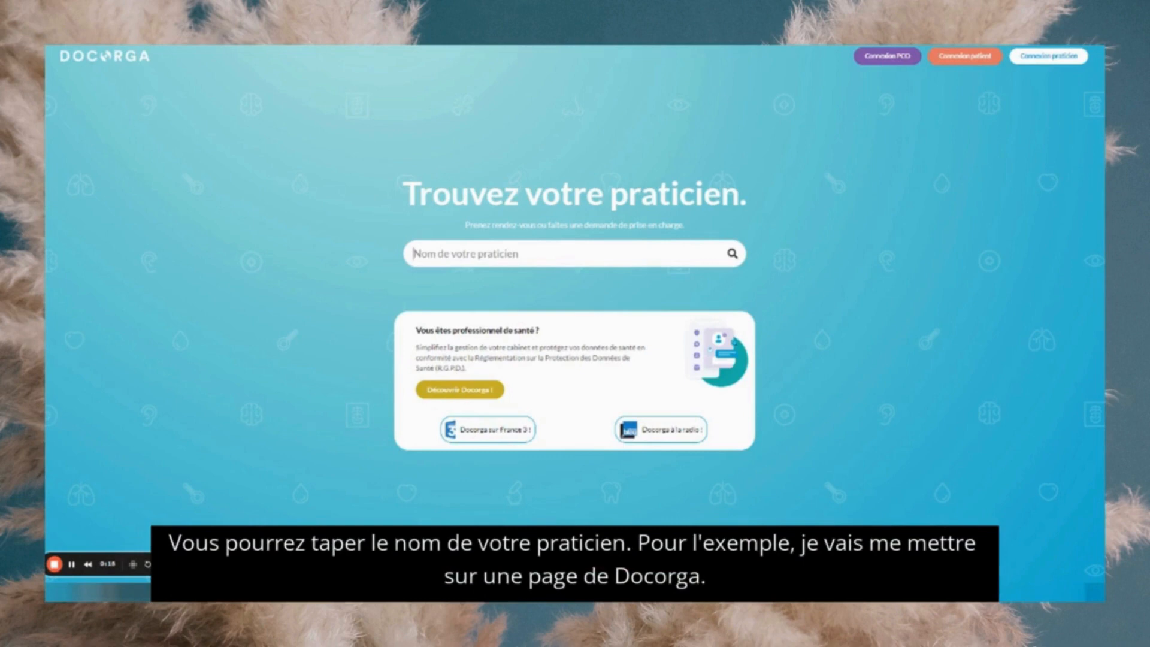
{"action": "type", "text": "marie docorga"}
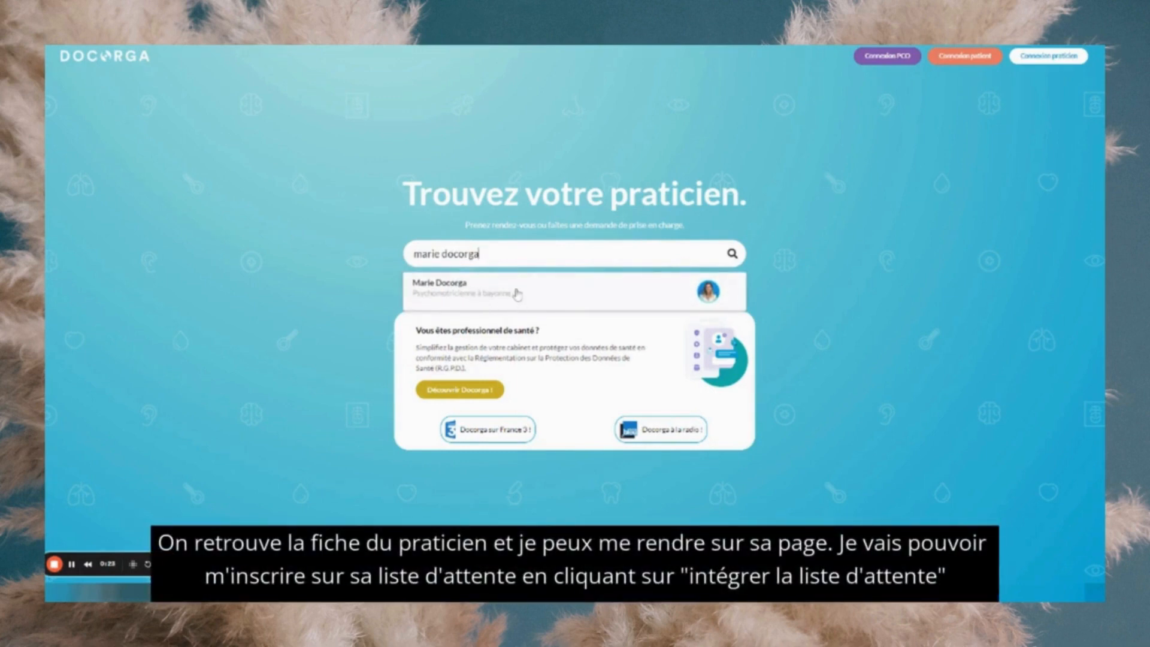
- Open the therapist's profile, answer 'Non' to prior consultation, and start joining her waiting list
{"action": "left_click", "coordinate": [516, 294]}
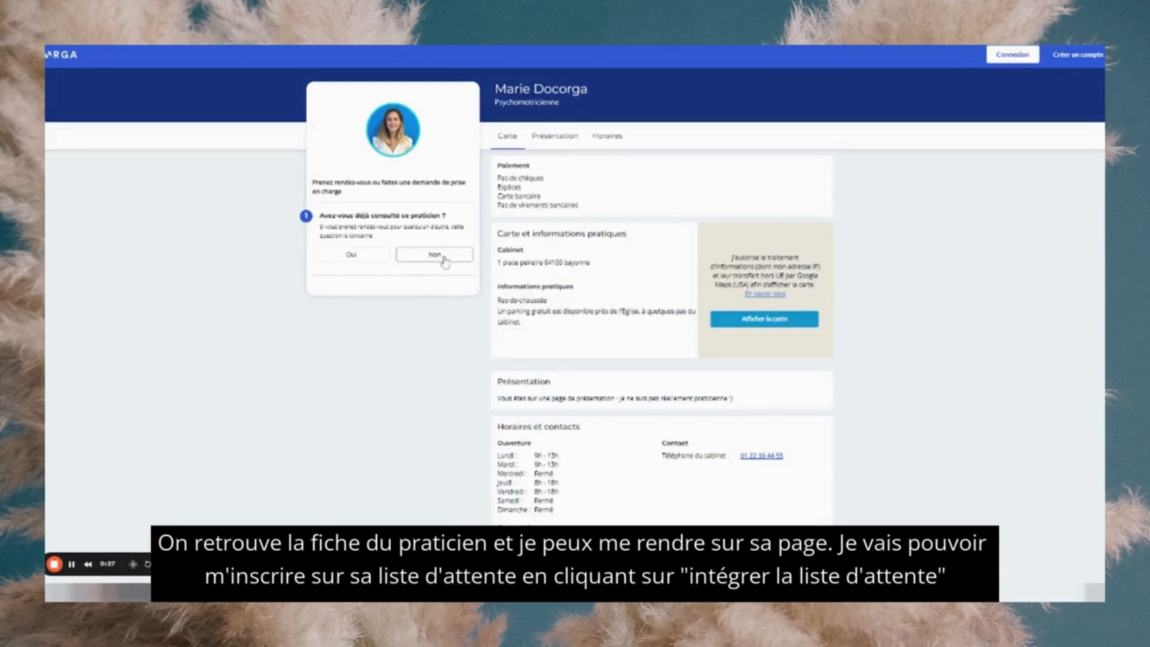
{"action": "left_click", "coordinate": [443, 261]}
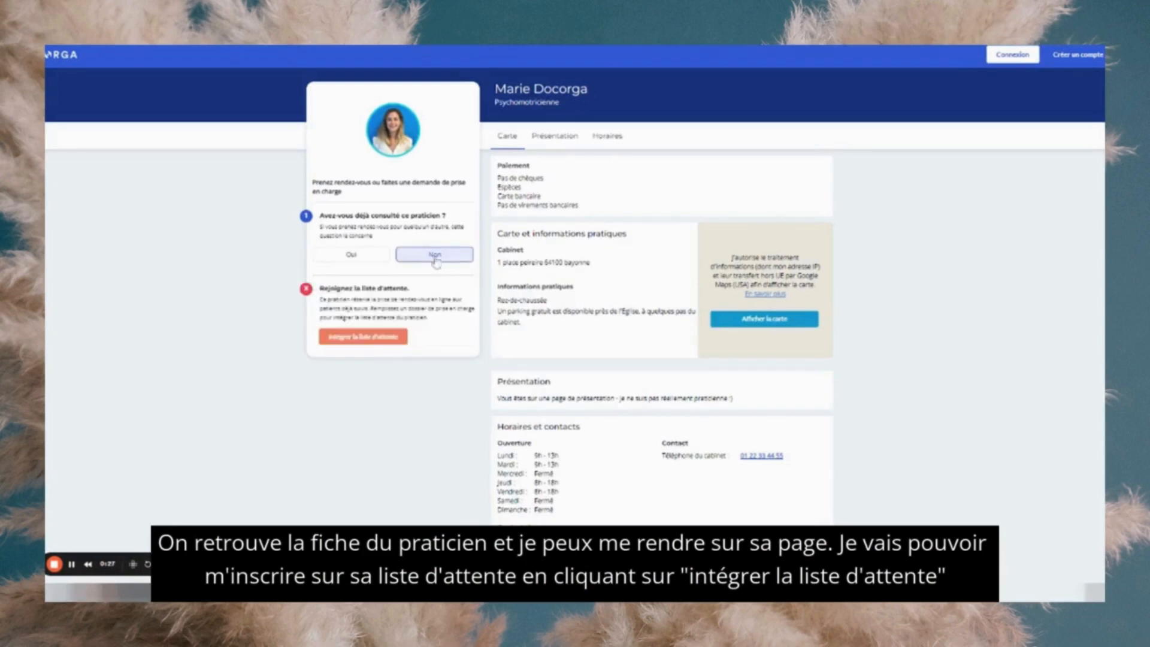
{"action": "left_click", "coordinate": [363, 337]}
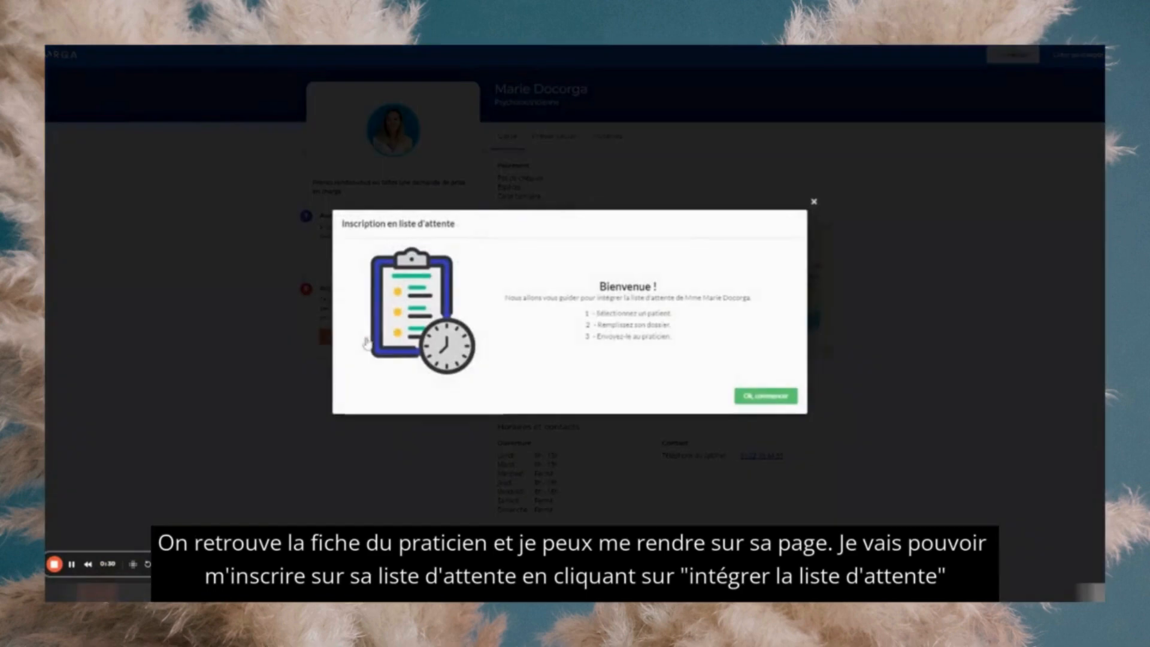
{"action": "left_click", "coordinate": [768, 398]}
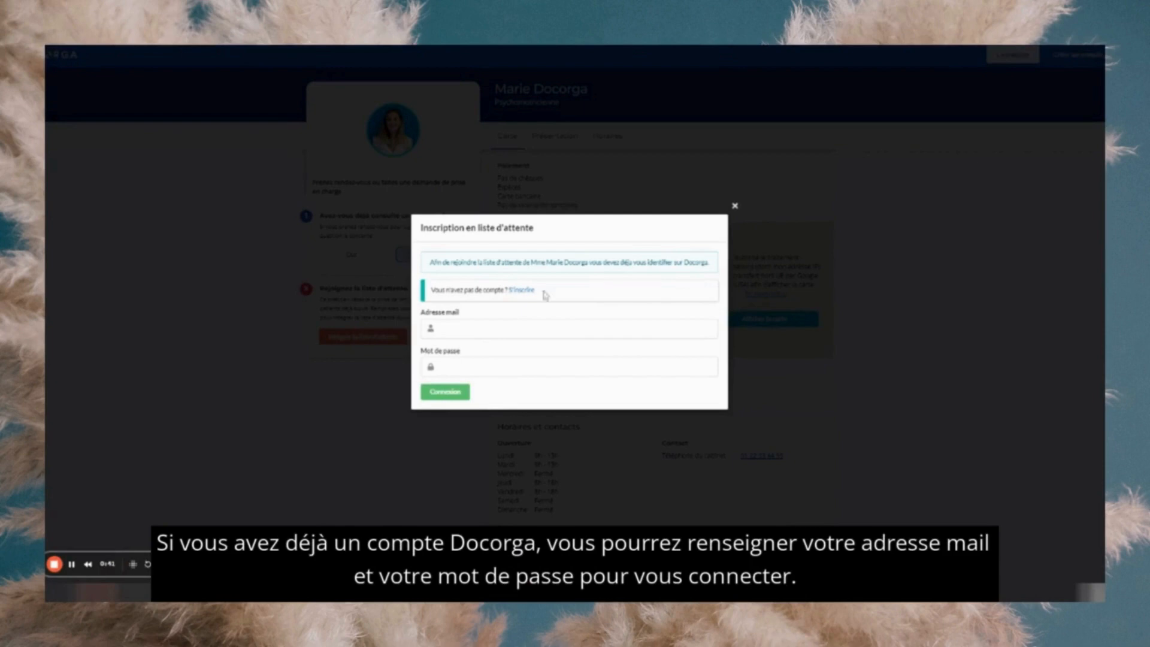
- Start a new account with the holder's email, a password, title Mme and her name
{"action": "left_click", "coordinate": [521, 292]}
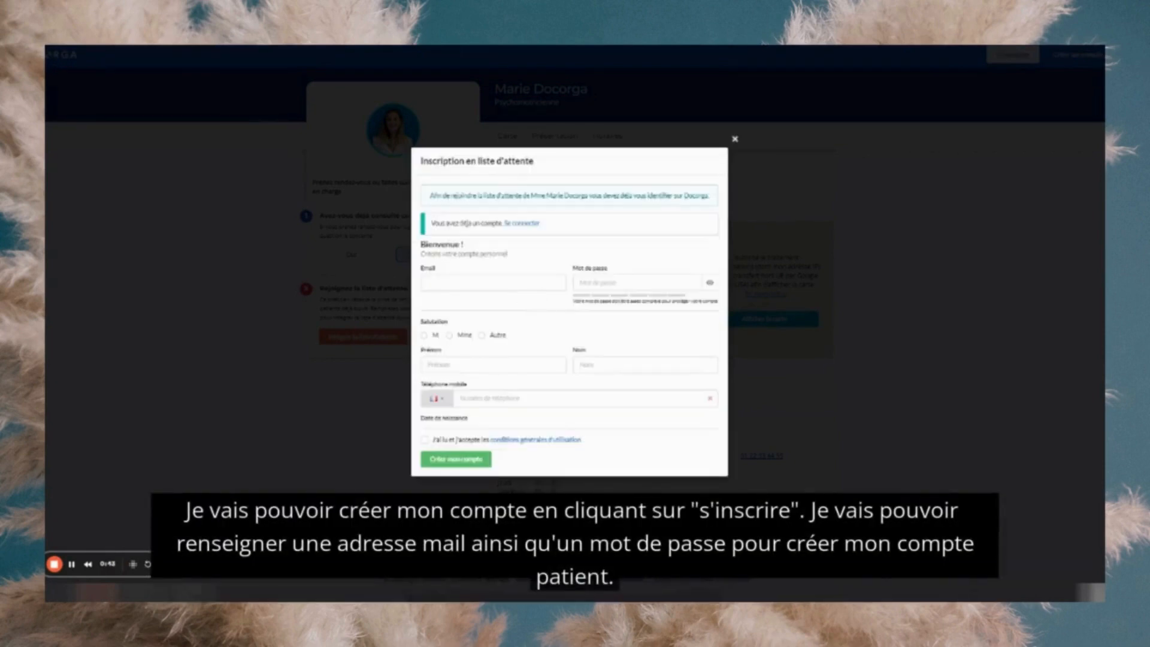
{"action": "left_click", "coordinate": [503, 269]}
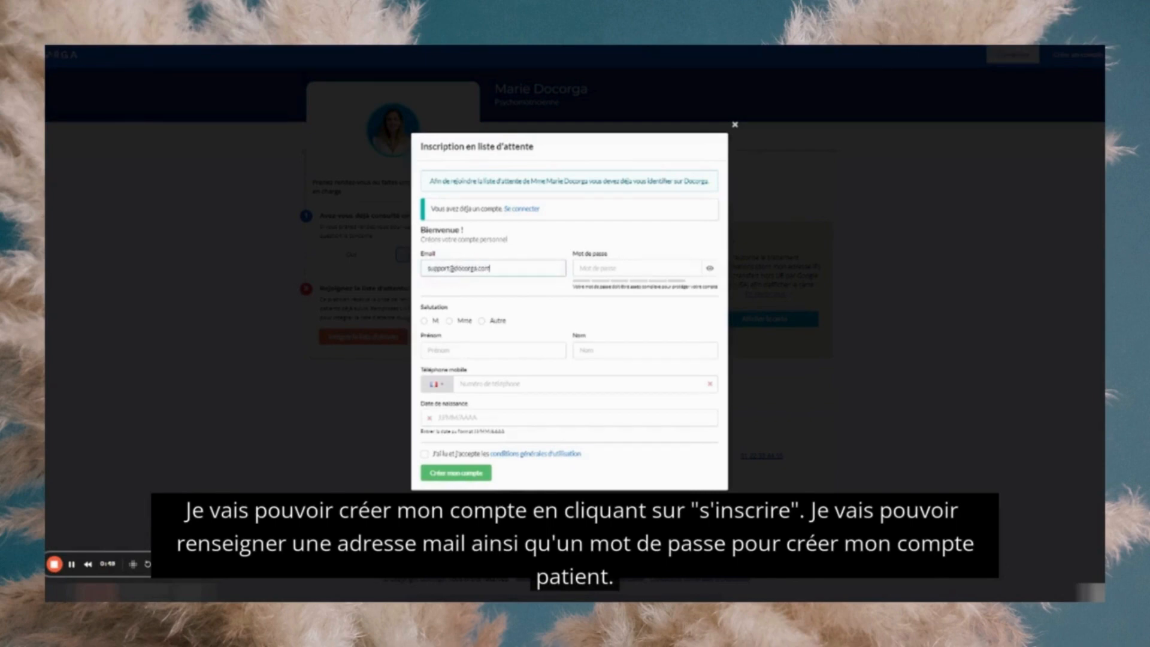
{"action": "key", "text": "Tab"}
{"action": "type", "text": "••••••"}
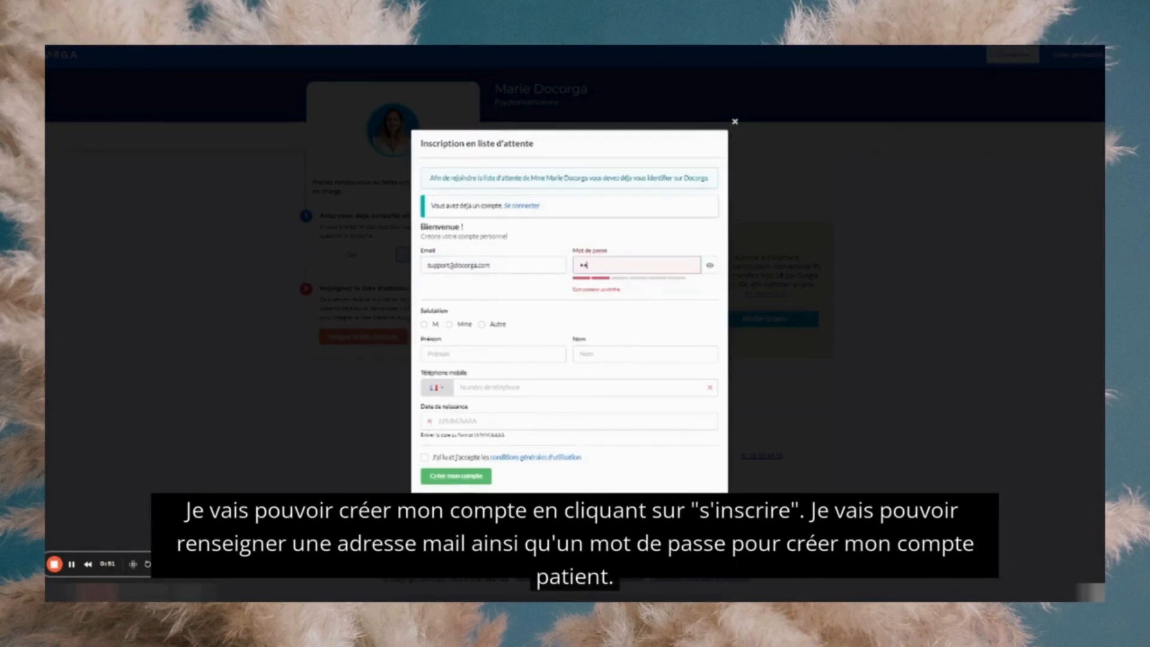
{"action": "type", "text": "•••••"}
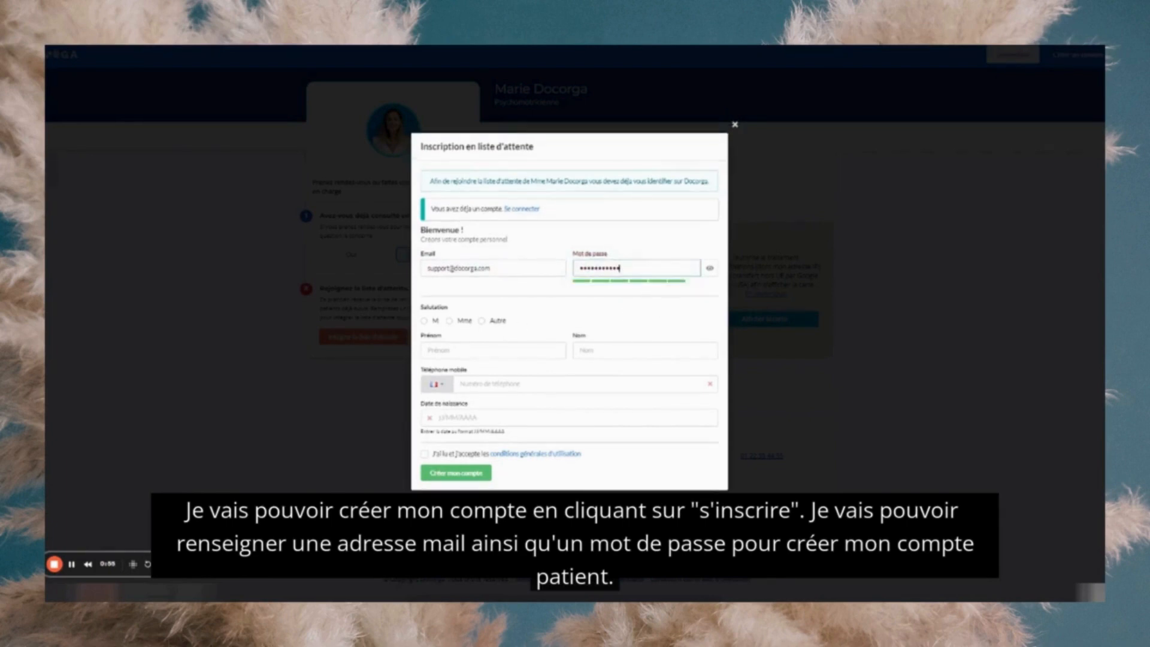
{"action": "left_click", "coordinate": [454, 321]}
{"action": "left_click", "coordinate": [456, 348]}
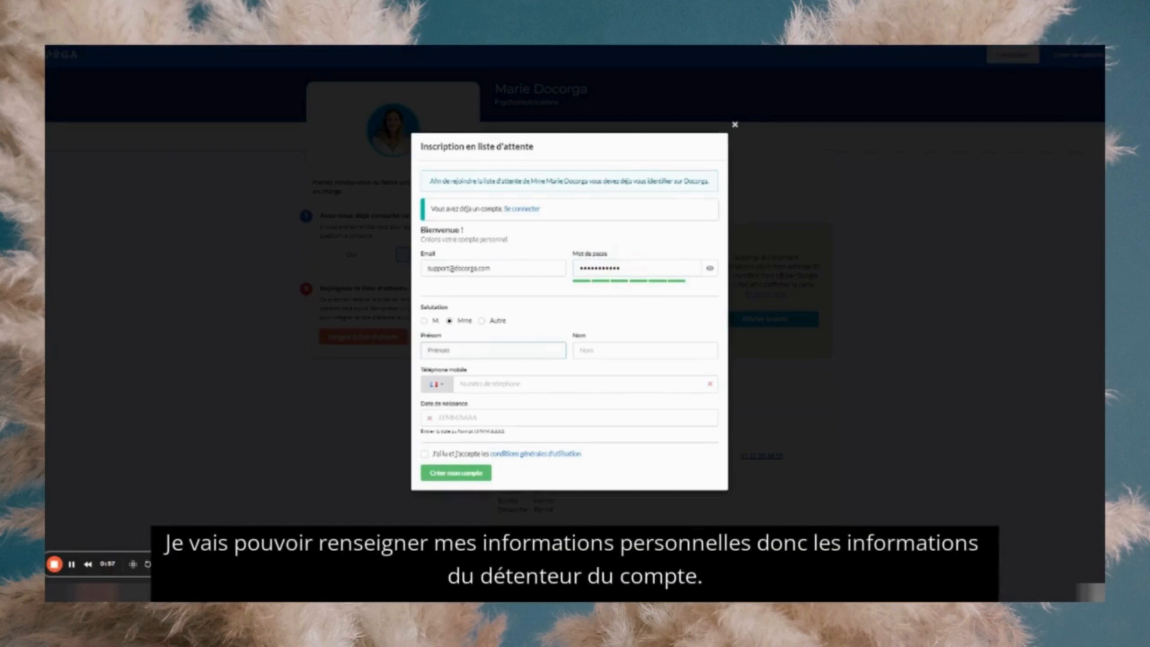
{"action": "type", "text": "Marie"}
{"action": "key", "text": "Tab"}
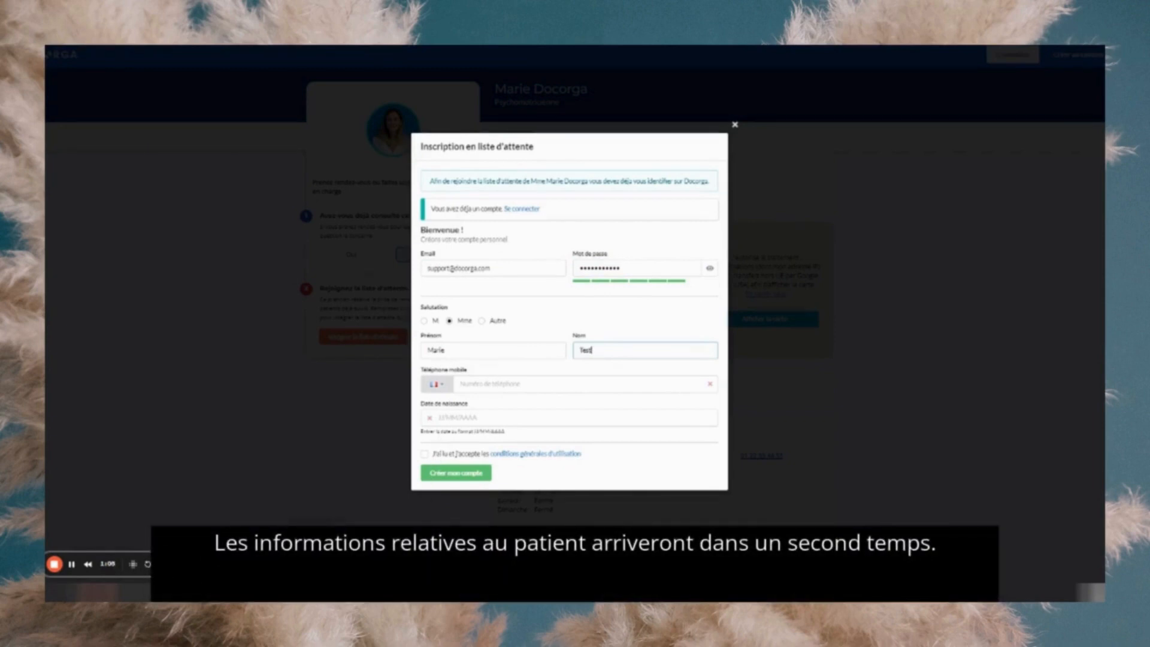
- Add birth date 12/12/1990 and the holder's phone number, accept the terms and create the account
{"action": "left_click", "coordinate": [439, 417]}
{"action": "type", "text": "12/"}
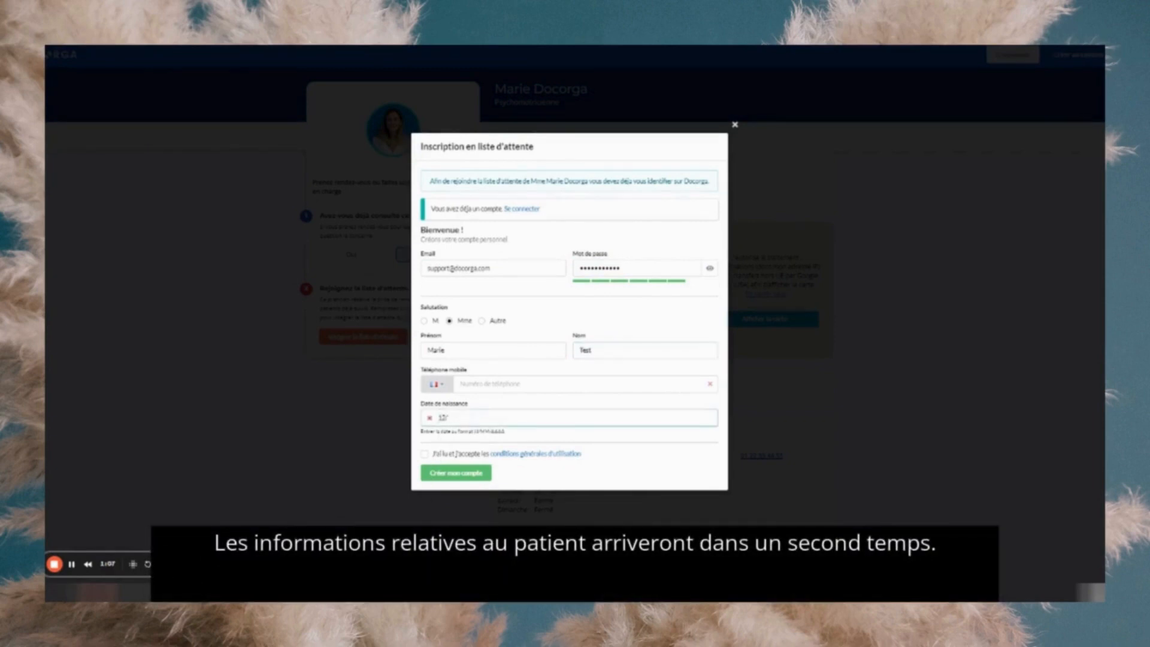
{"action": "type", "text": "12/1990"}
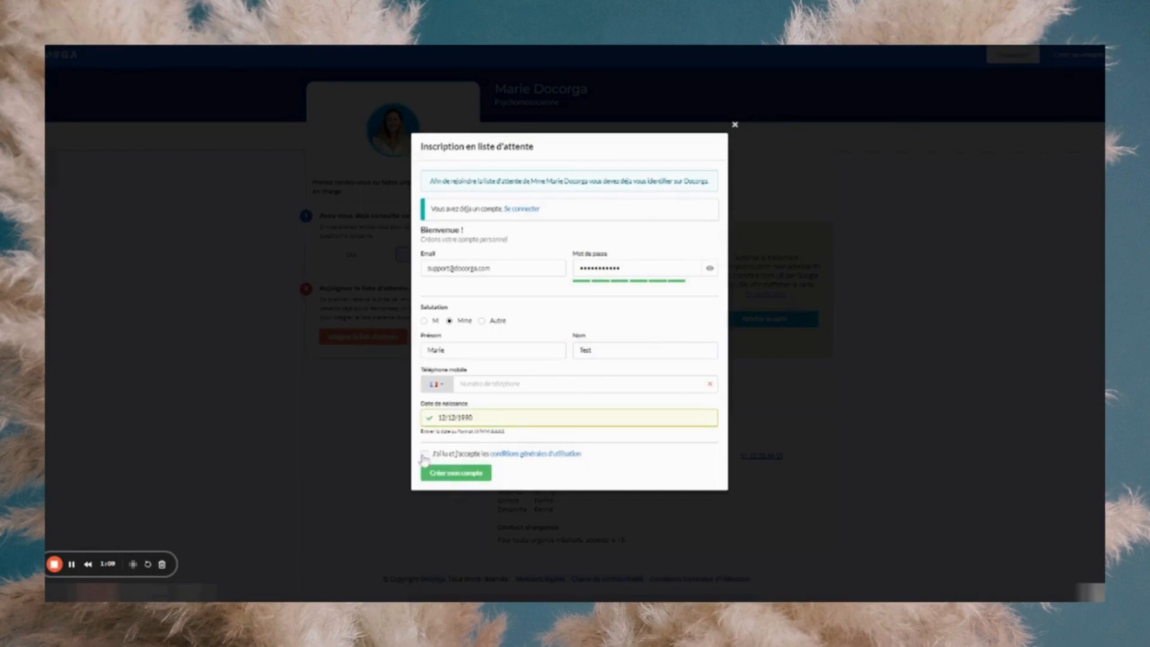
{"action": "left_click", "coordinate": [424, 454]}
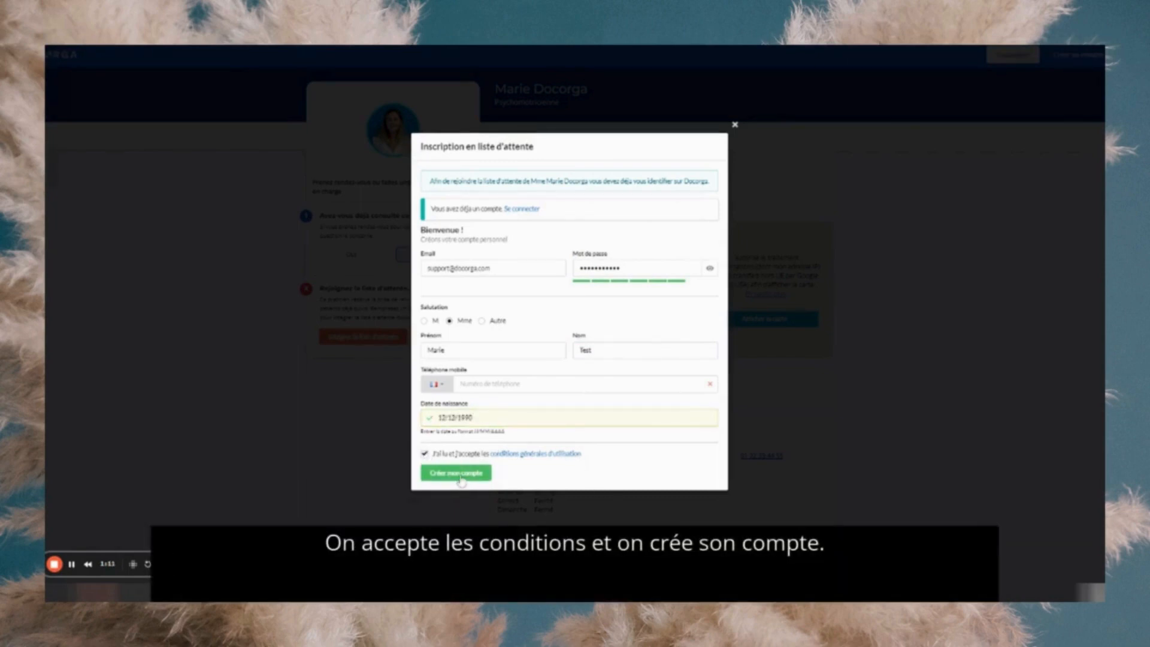
{"action": "left_click", "coordinate": [460, 474]}
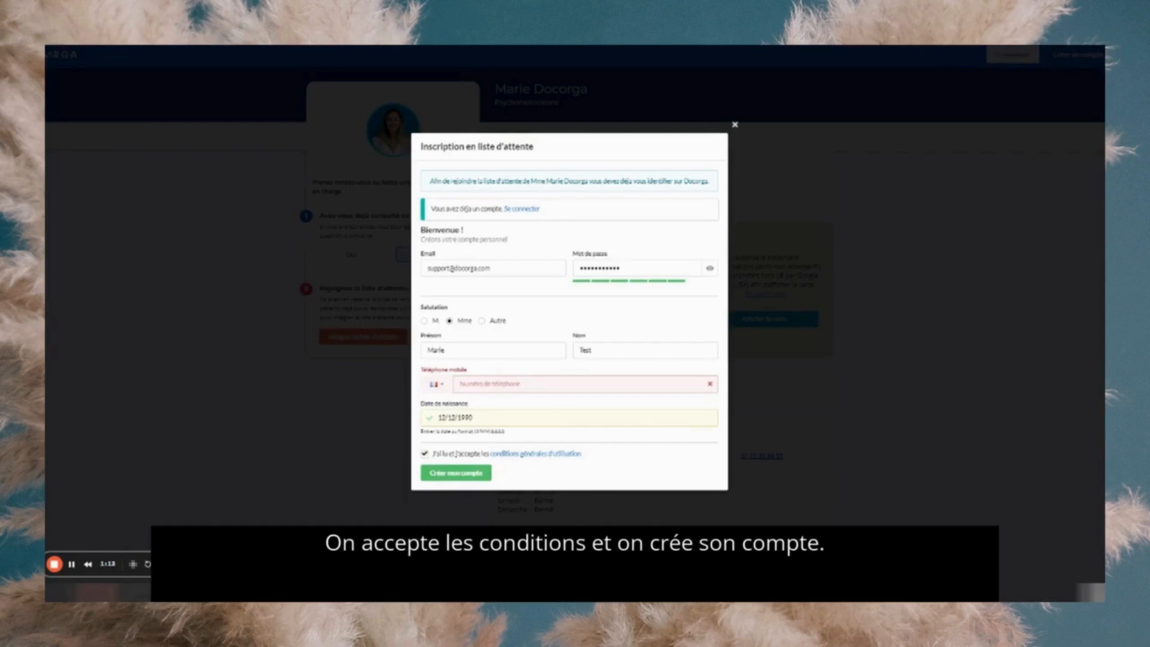
{"action": "left_click", "coordinate": [455, 473]}
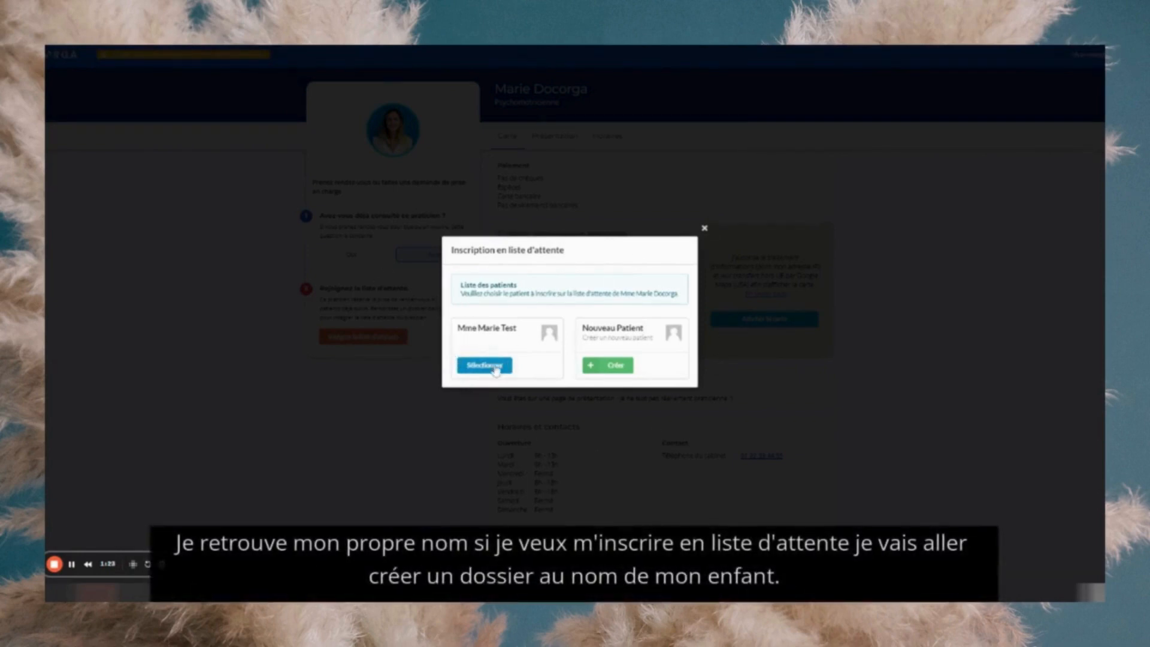
- Create a new male patient record with the child's first and last name
{"action": "left_click", "coordinate": [617, 366]}
{"action": "left_click", "coordinate": [526, 337]}
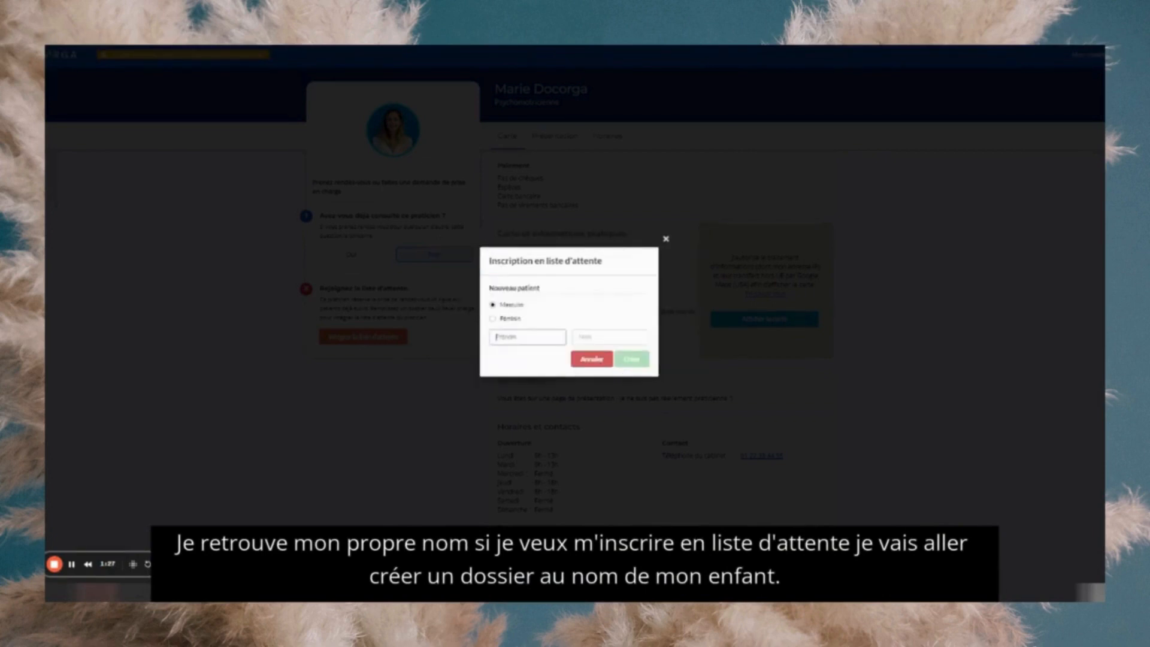
{"action": "type", "text": "Et"}
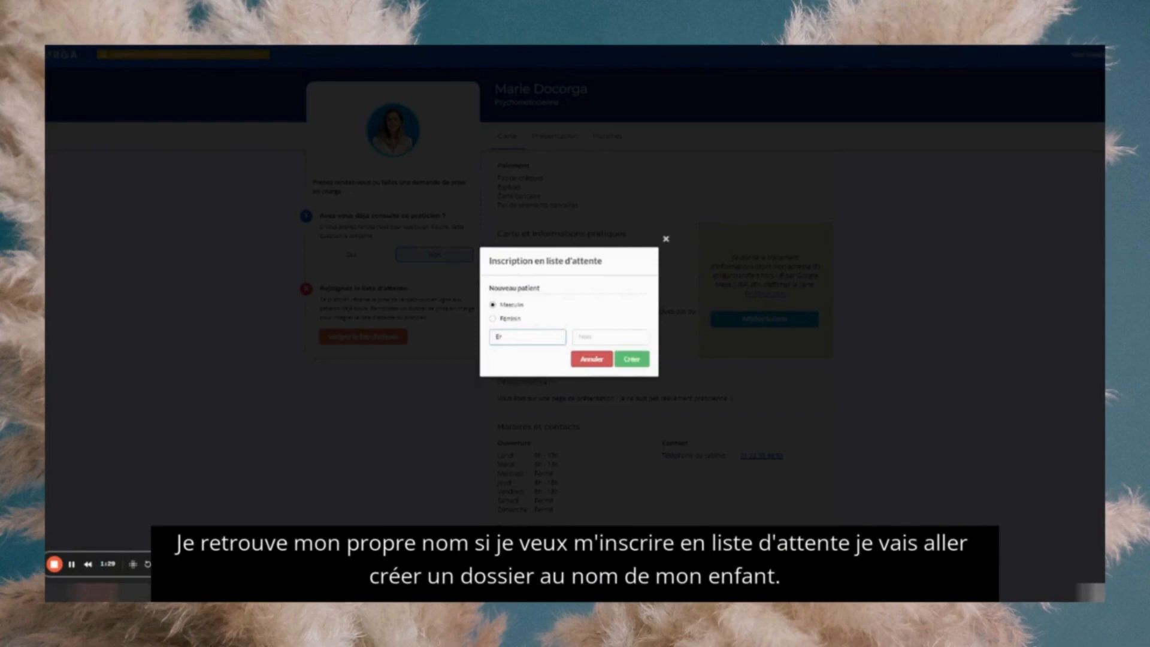
{"action": "key", "text": "Tab"}
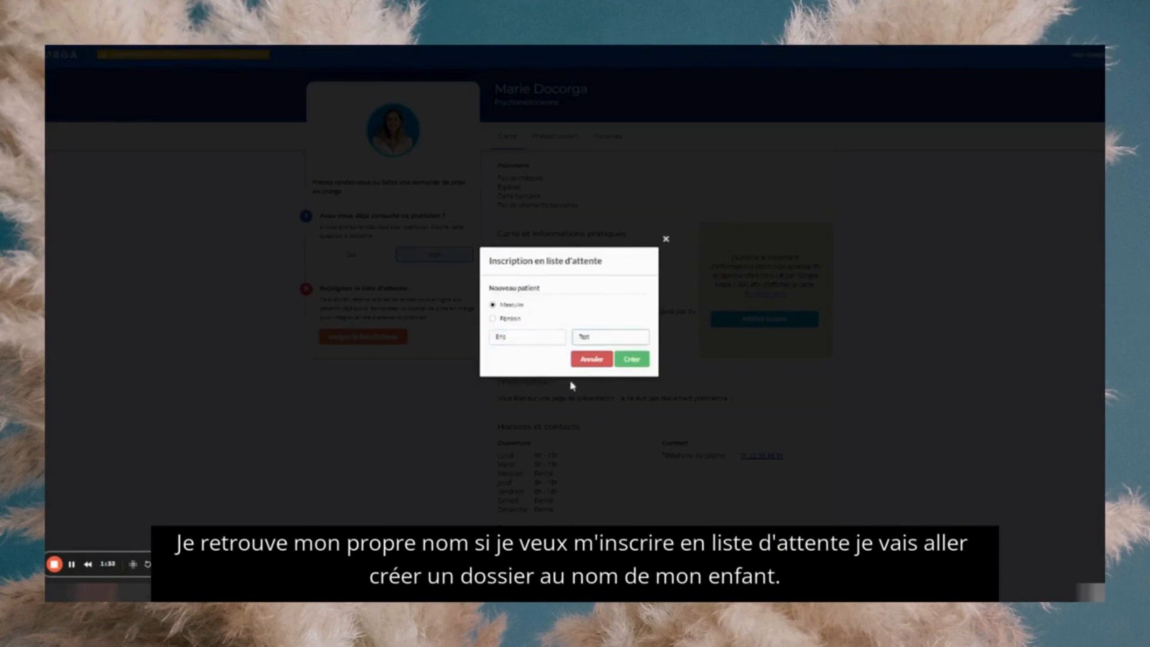
{"action": "left_click", "coordinate": [631, 359]}
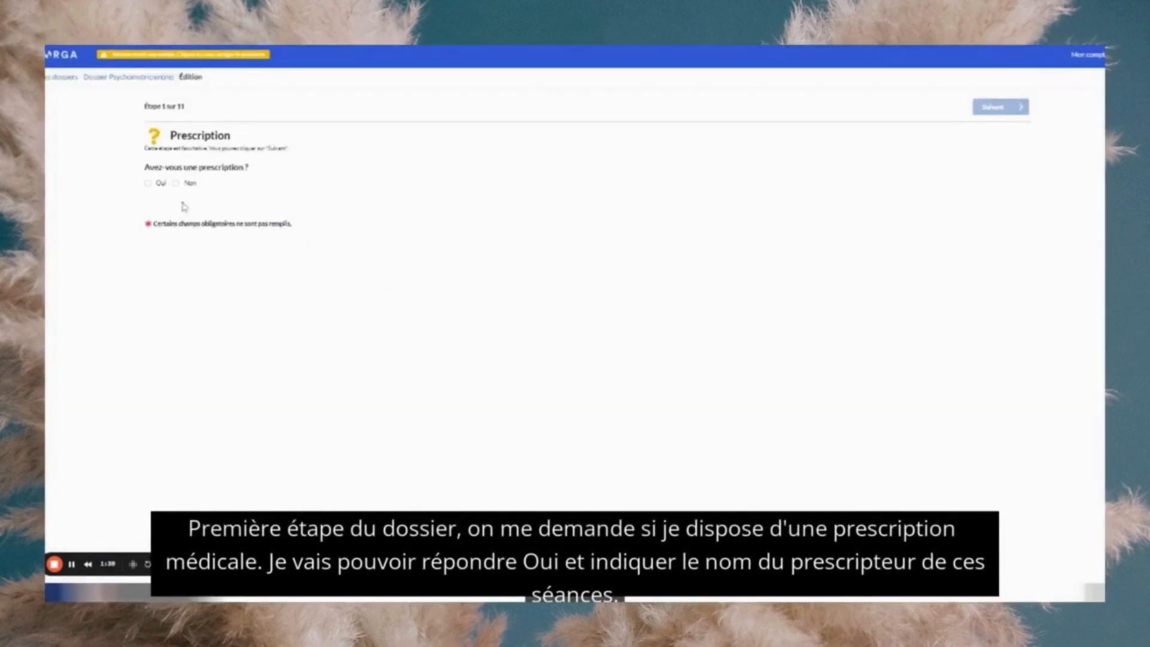
- Confirm there is a prescription and enter the prescriber's last name and Médecin généraliste specialty
{"action": "left_click", "coordinate": [147, 182]}
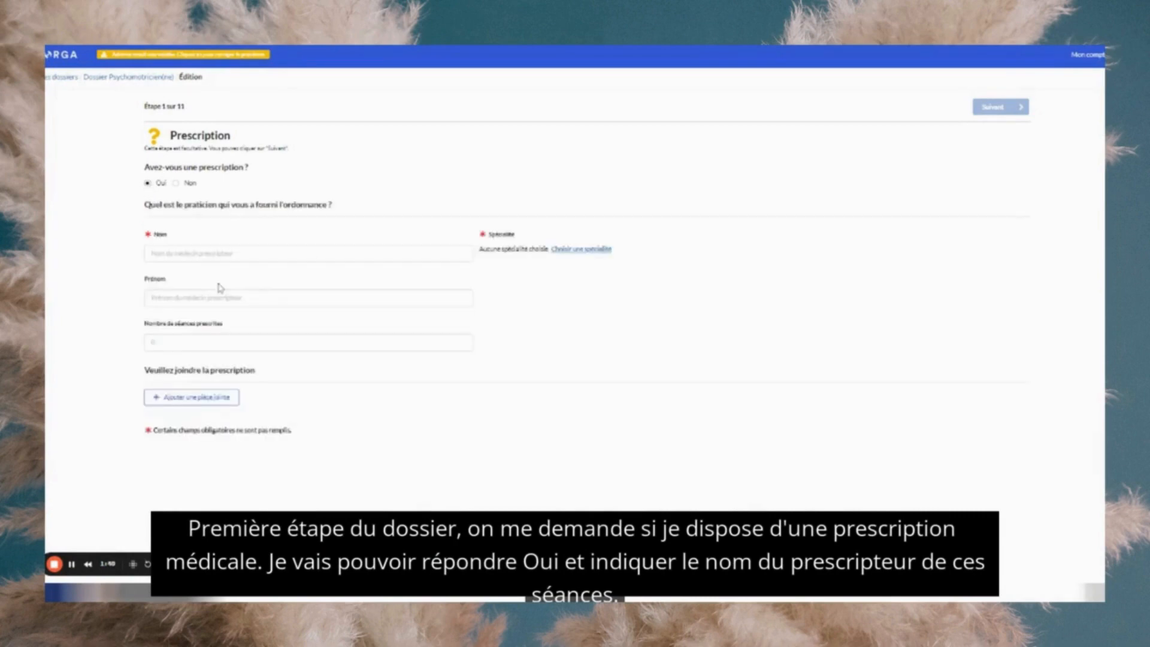
{"action": "left_click", "coordinate": [201, 253]}
{"action": "type", "text": "Dupont"}
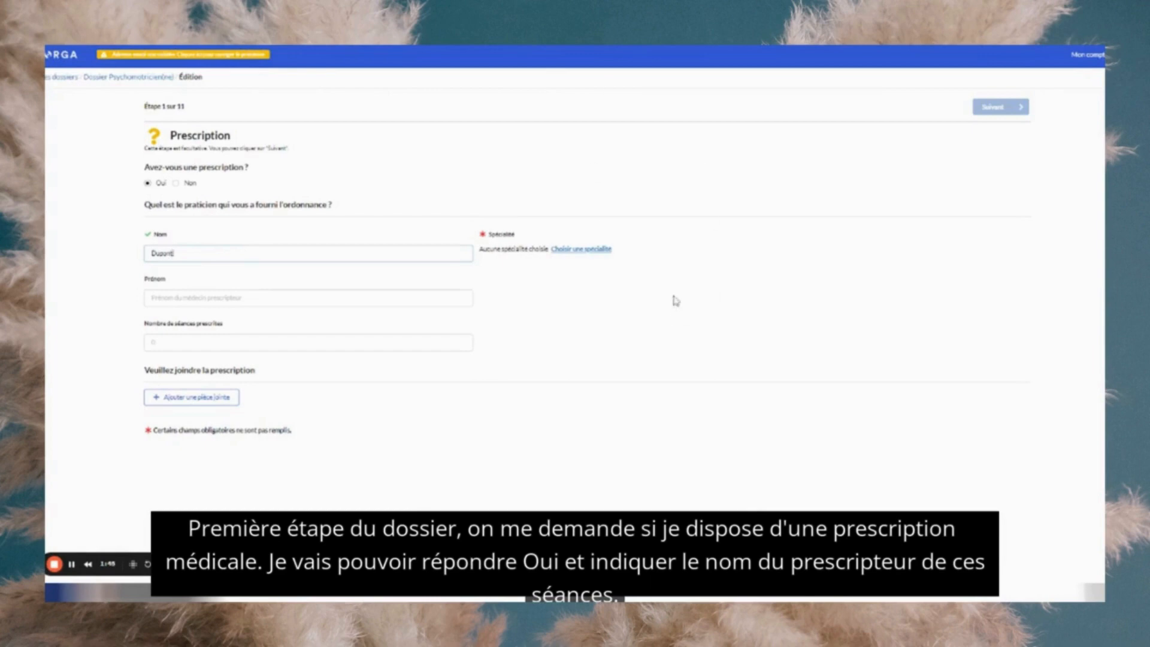
{"action": "left_click", "coordinate": [618, 288]}
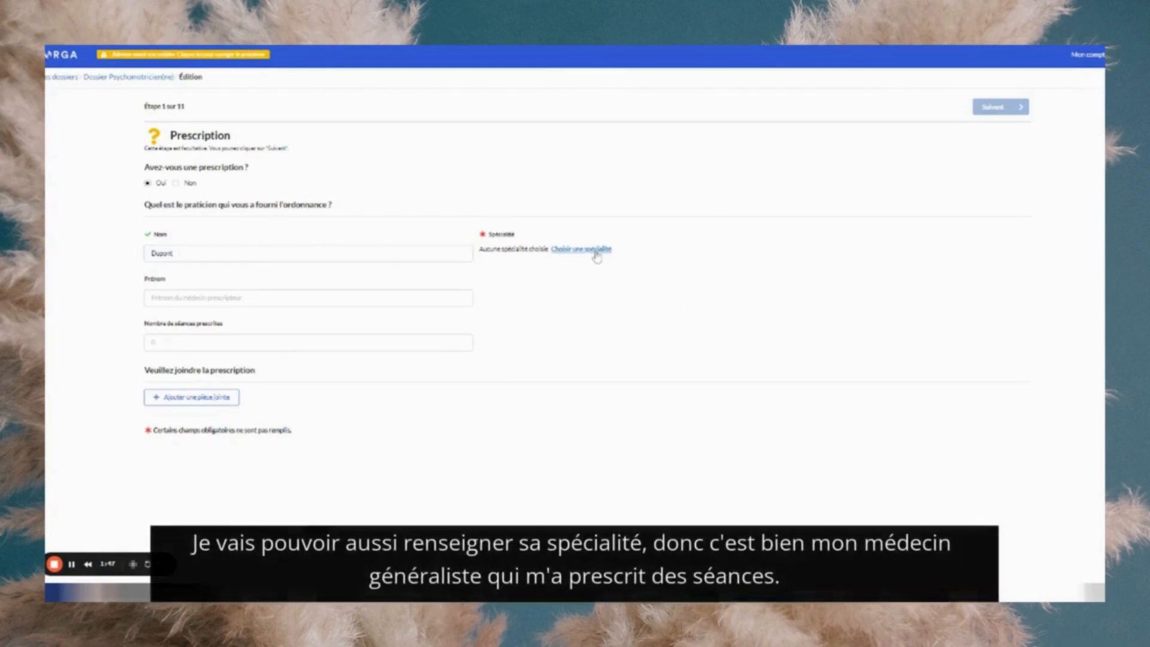
{"action": "left_click", "coordinate": [598, 254]}
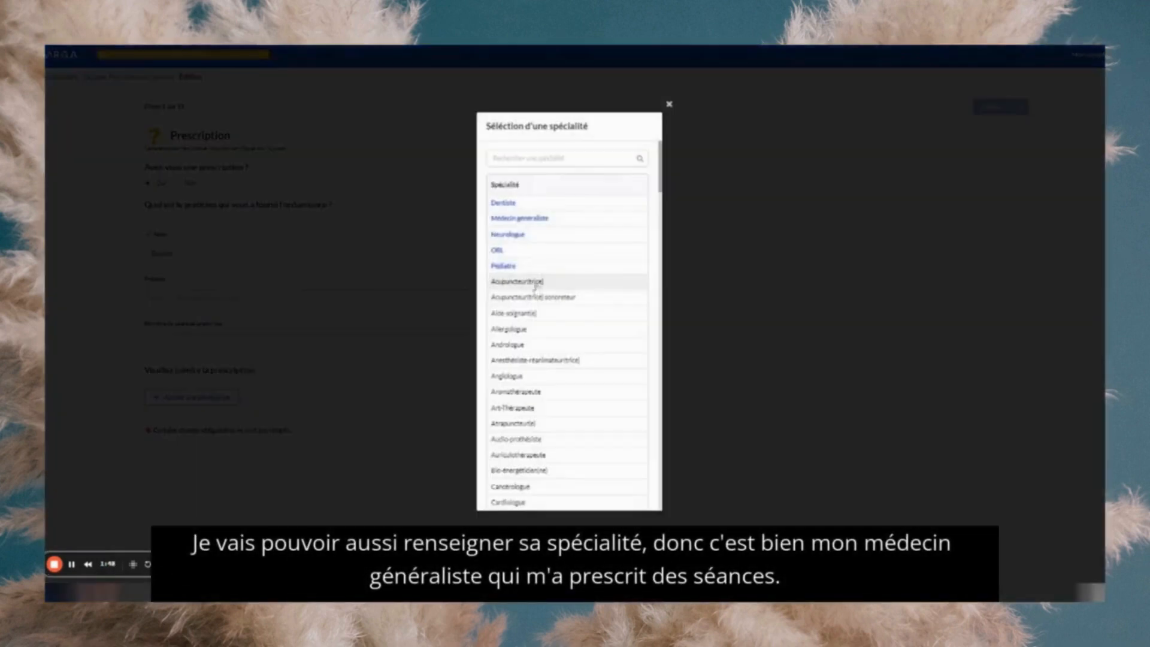
{"action": "left_click", "coordinate": [530, 219]}
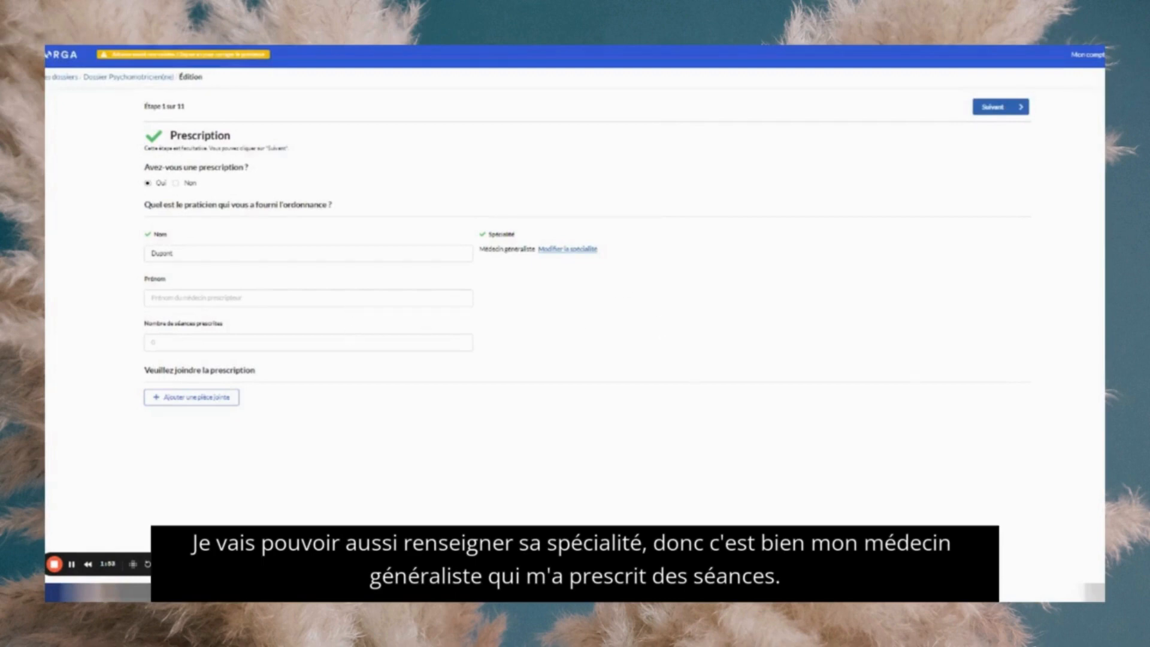
- Add the prescriber's first name and 28 prescribed sessions, then continue to Patient concerné
{"action": "left_click", "coordinate": [254, 298]}
{"action": "left_click", "coordinate": [255, 342]}
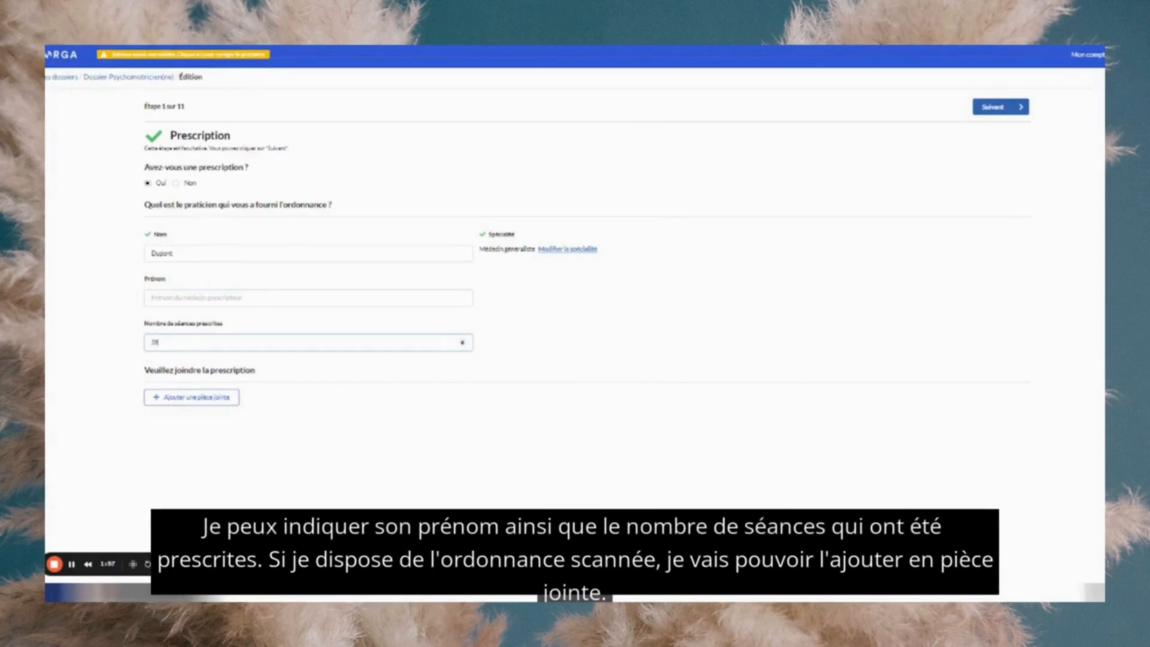
{"action": "left_click", "coordinate": [206, 415]}
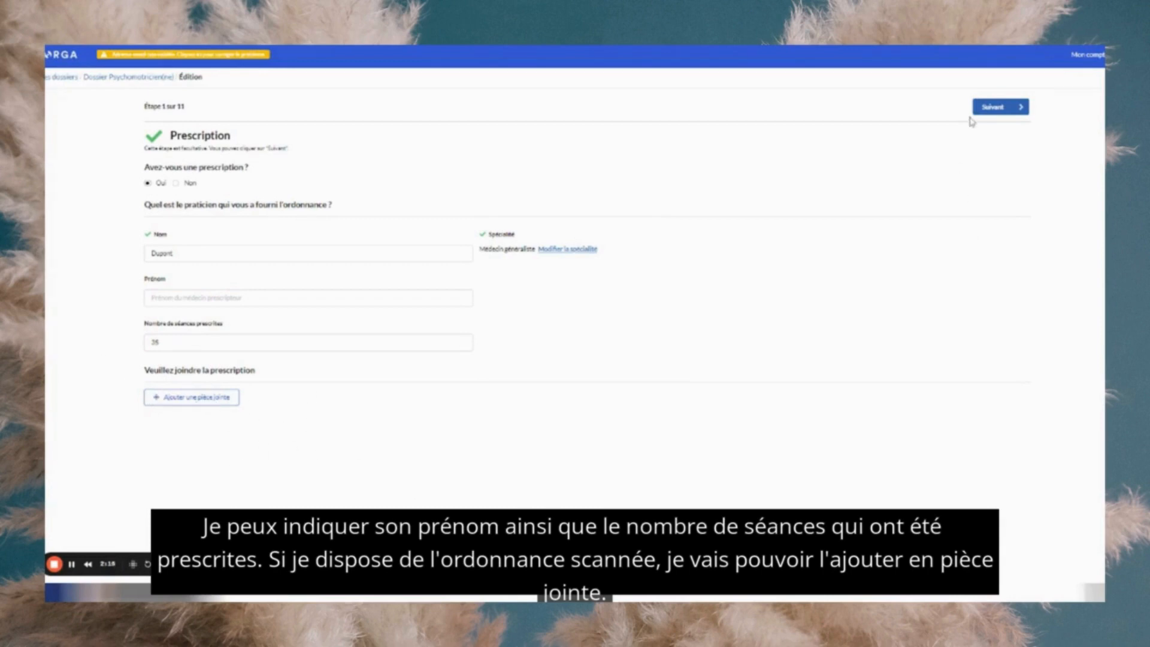
{"action": "left_click", "coordinate": [998, 108]}
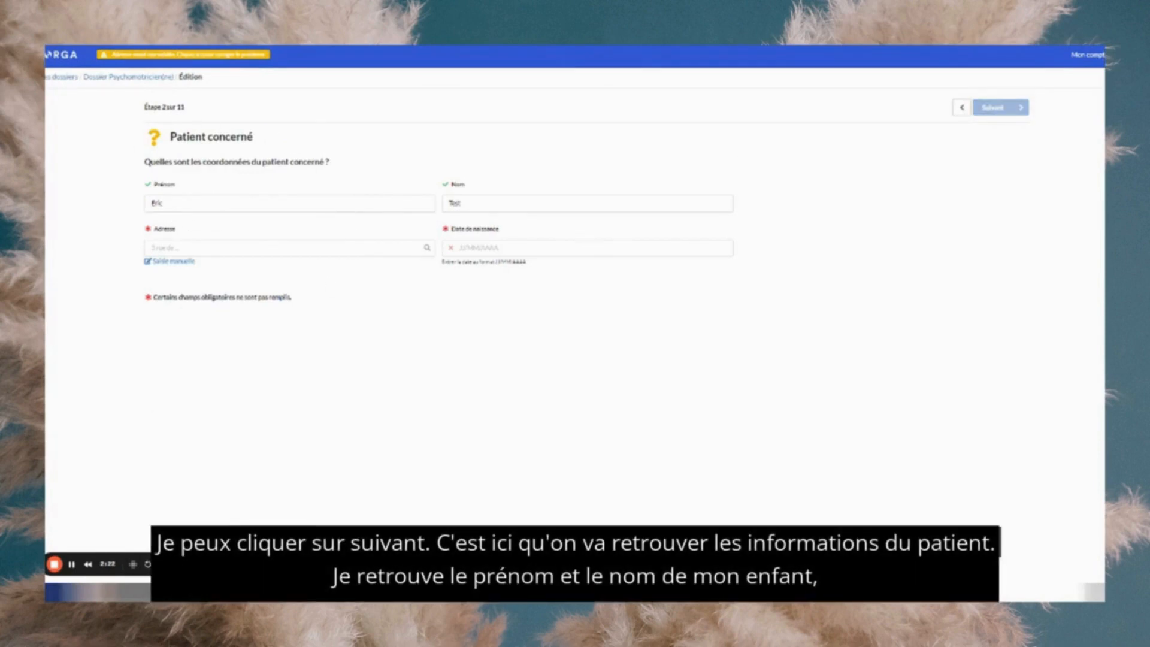
- Enter the child's postal address from the suggestions and birth date 12/12/2020, then continue
{"action": "left_click", "coordinate": [198, 247]}
{"action": "type", "text": "12 rue"}
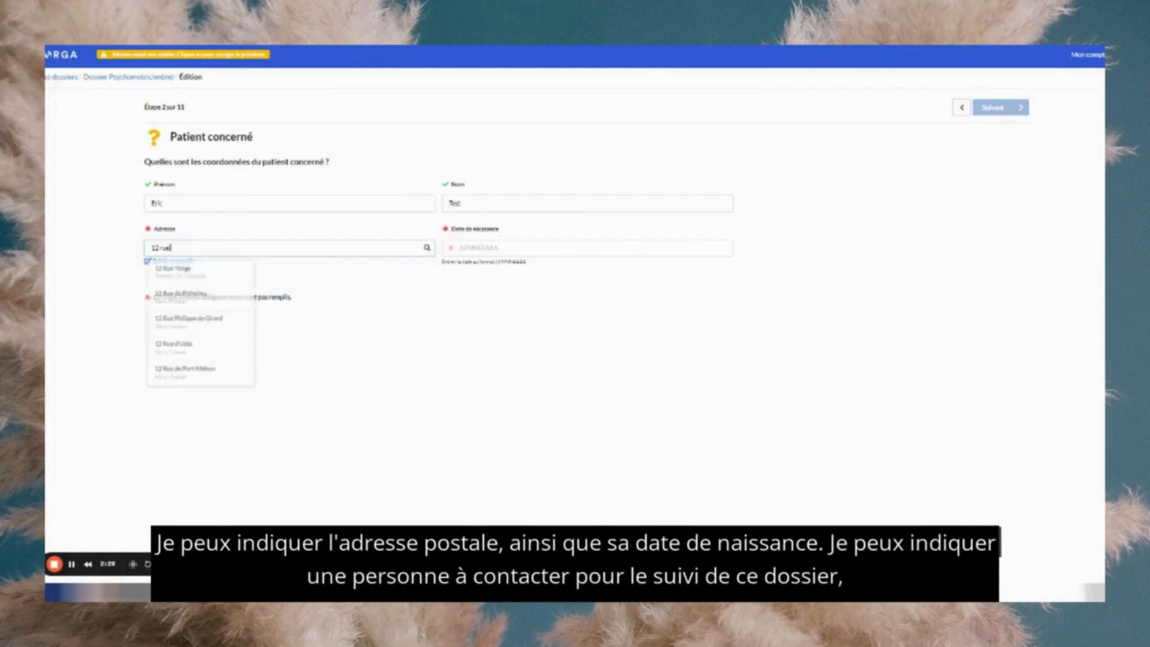
{"action": "left_click", "coordinate": [220, 287]}
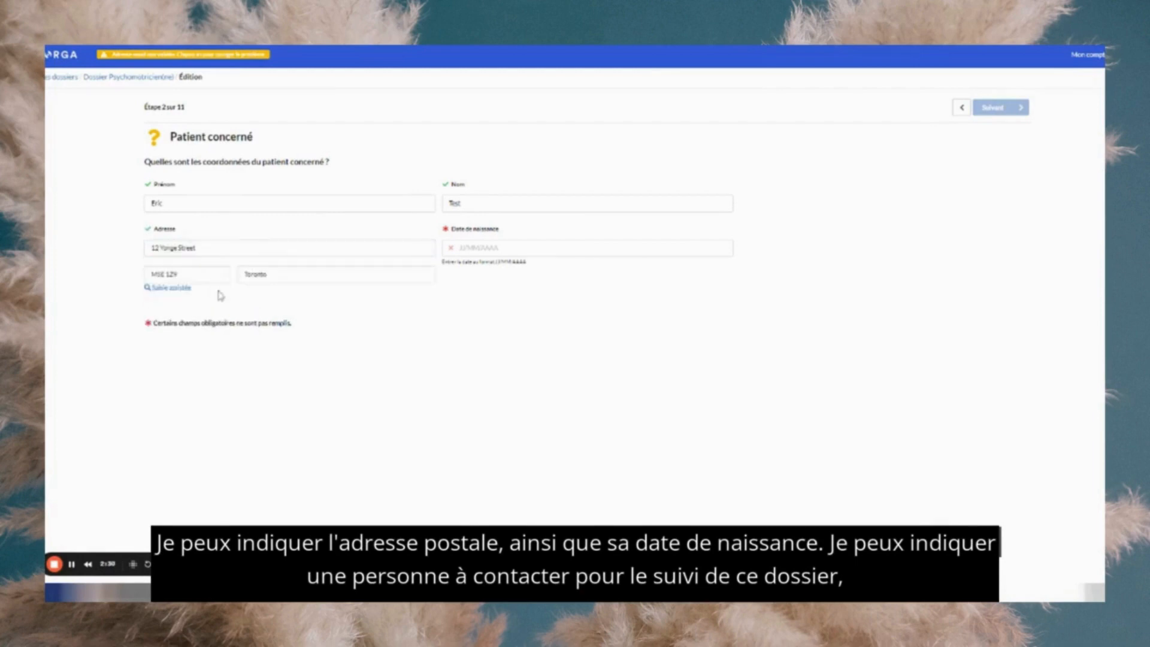
{"action": "left_click", "coordinate": [542, 248]}
{"action": "type", "text": "12"}
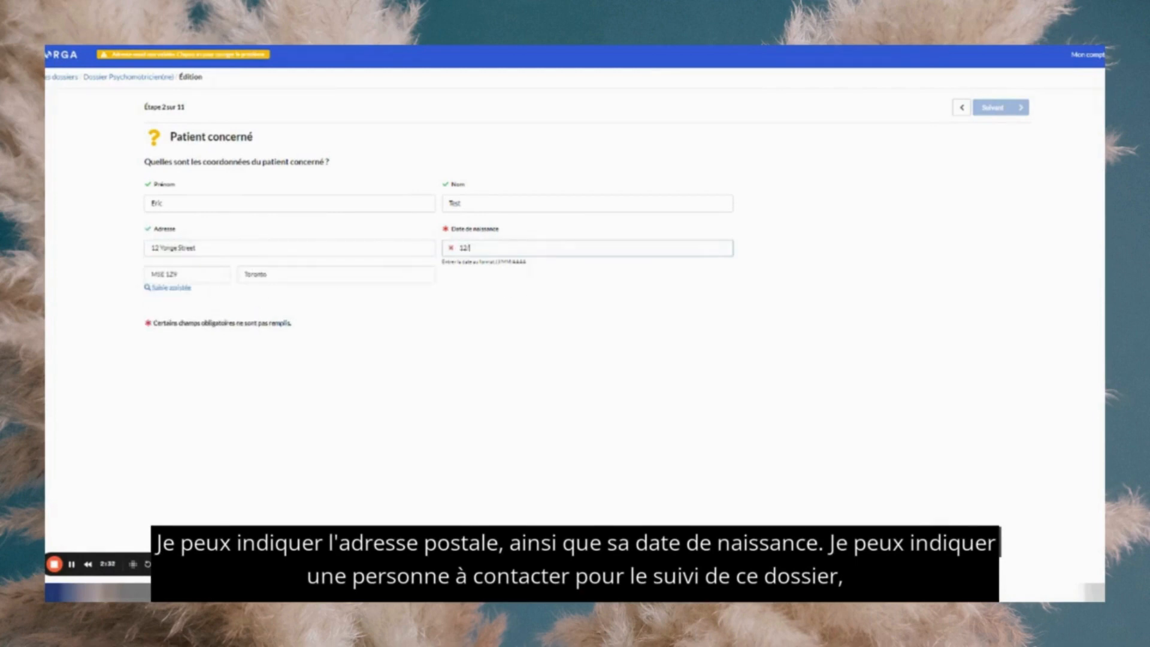
{"action": "type", "text": "/12/2020"}
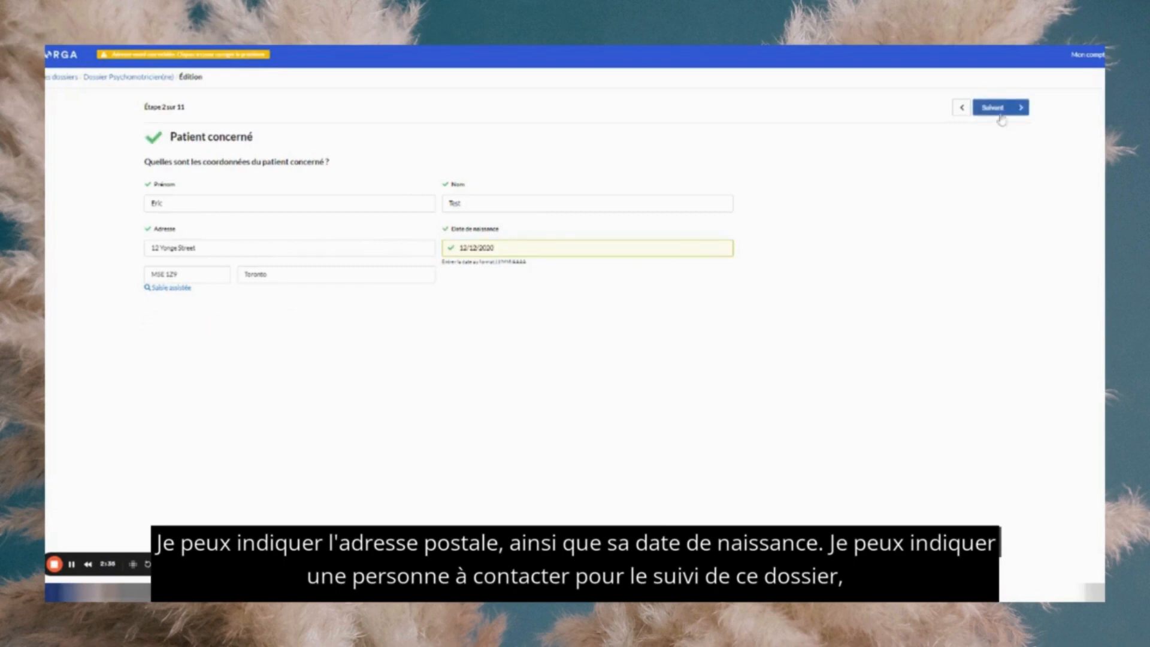
{"action": "left_click", "coordinate": [1000, 108]}
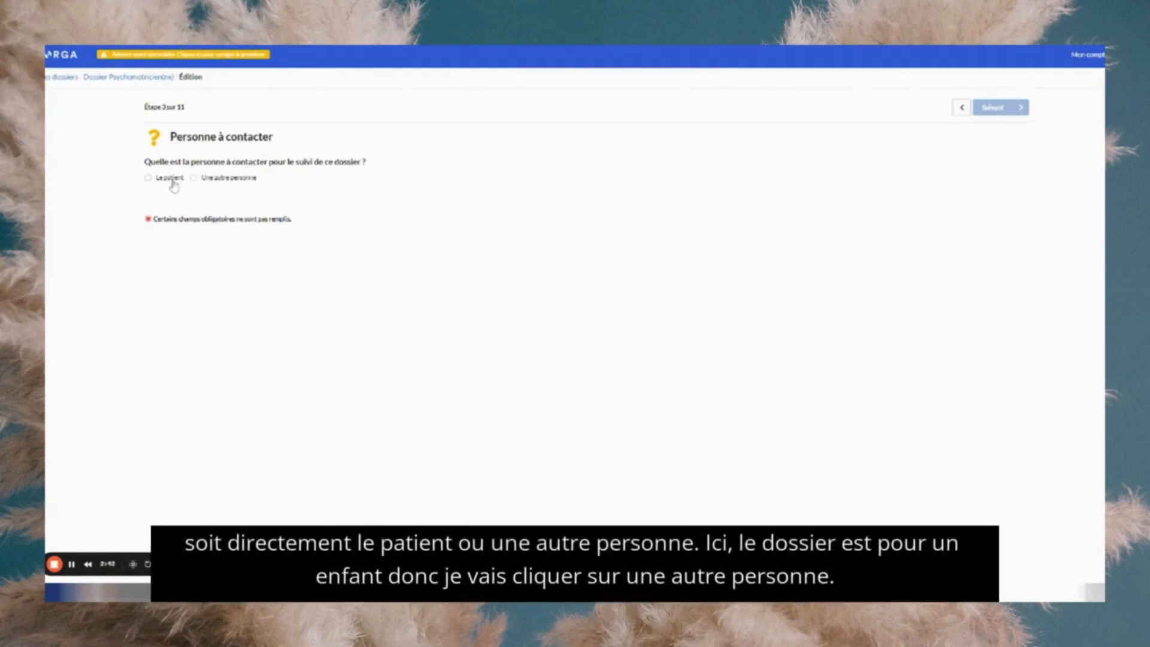
- Set 'Une autre personne' as contact, keeping the existing name, with relationship Parent, then continue
{"action": "left_click", "coordinate": [193, 178]}
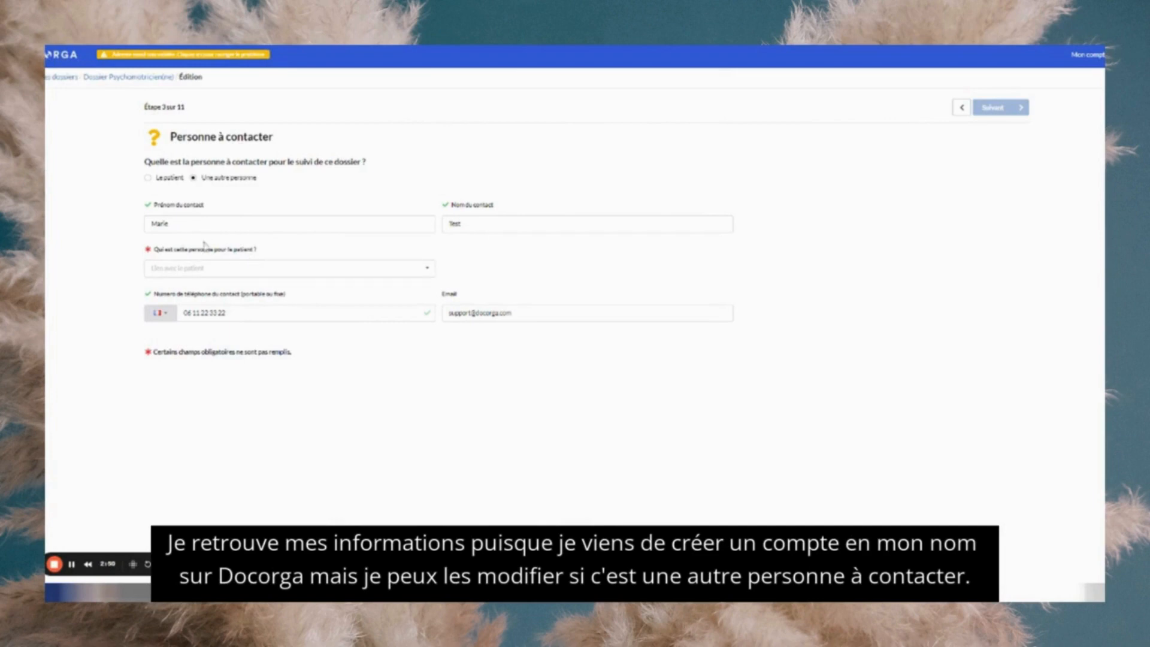
{"action": "left_click_drag", "start_coordinate": [178, 224], "coordinate": [119, 215]}
{"action": "left_click", "coordinate": [235, 225]}
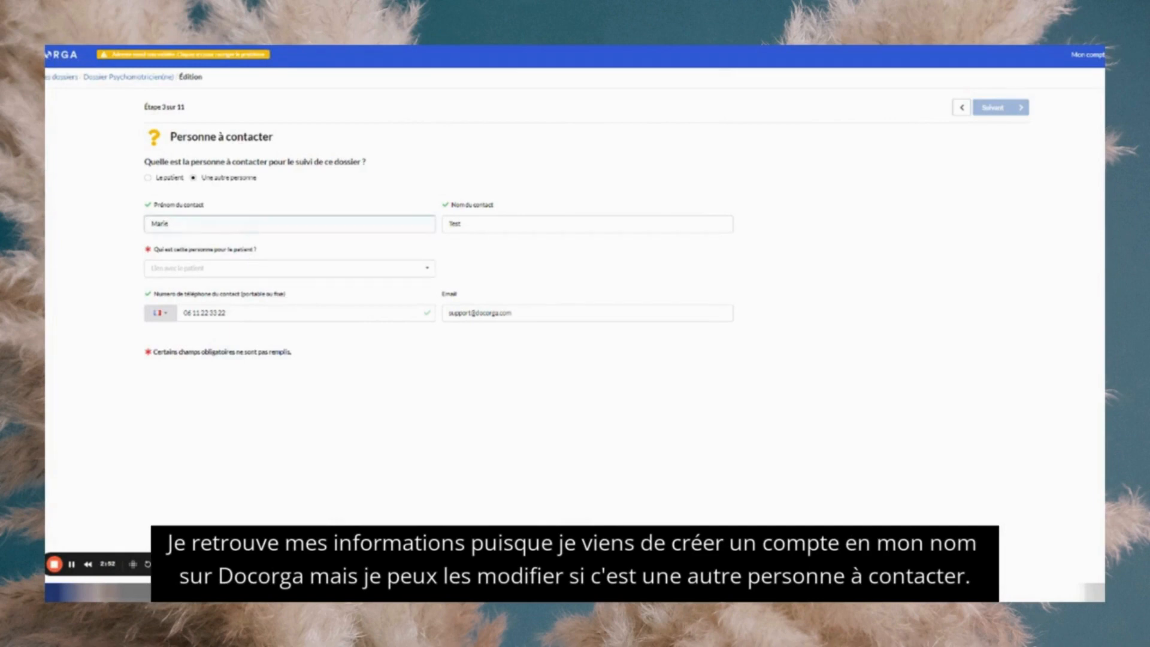
{"action": "left_click", "coordinate": [226, 271]}
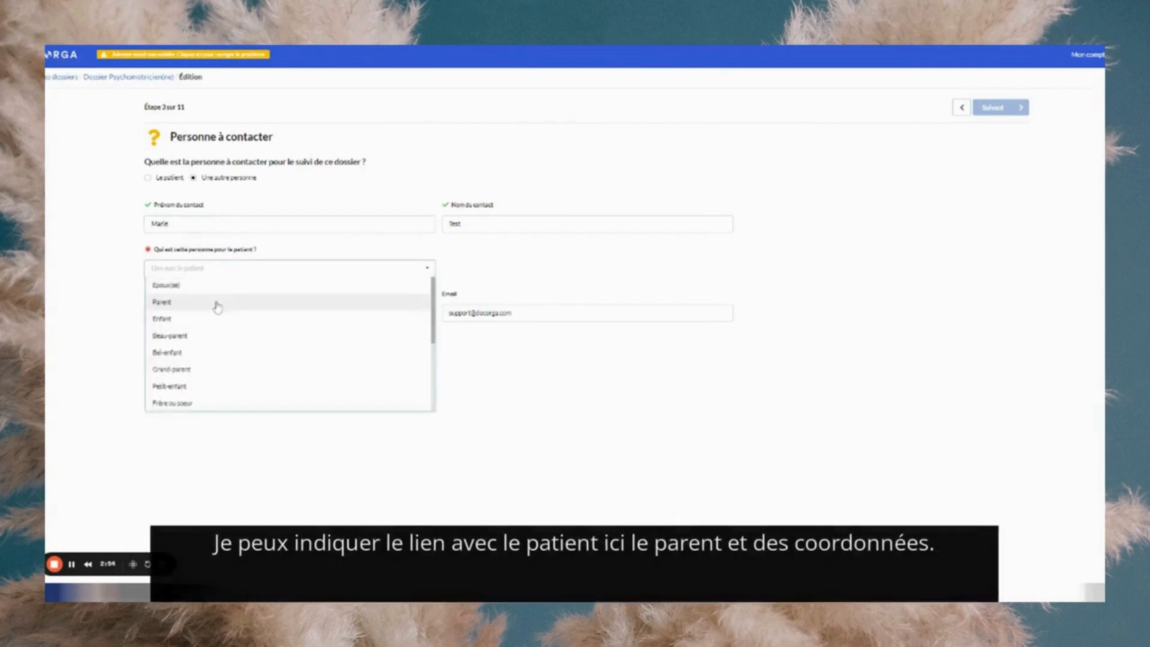
{"action": "left_click", "coordinate": [217, 308]}
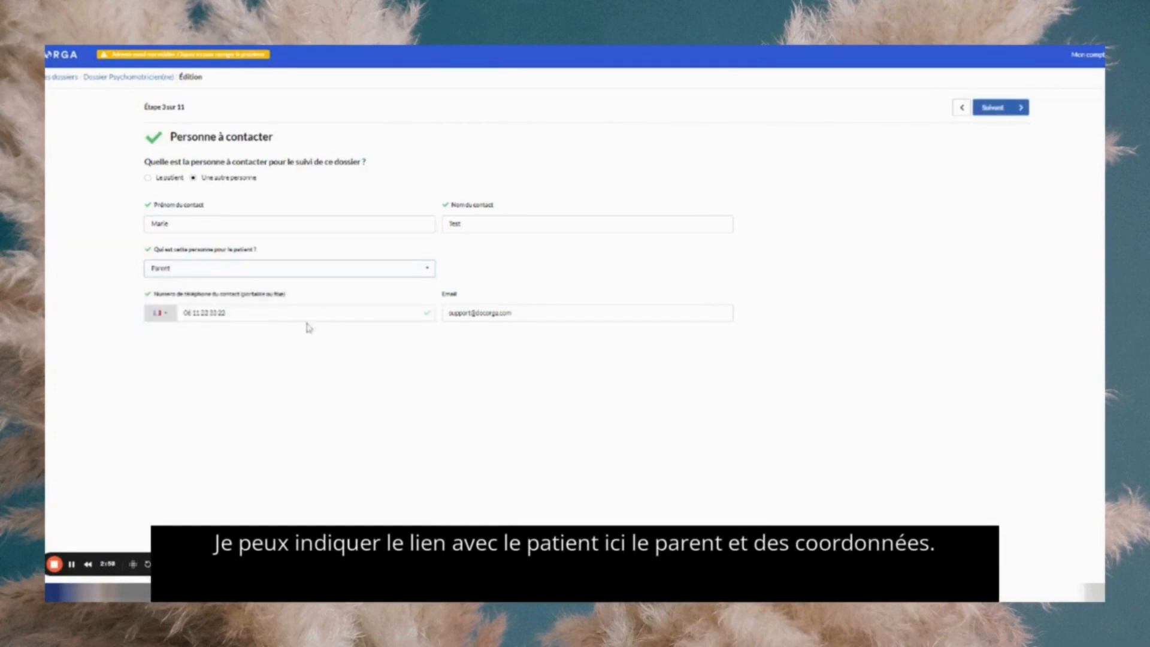
{"action": "left_click", "coordinate": [1013, 114]}
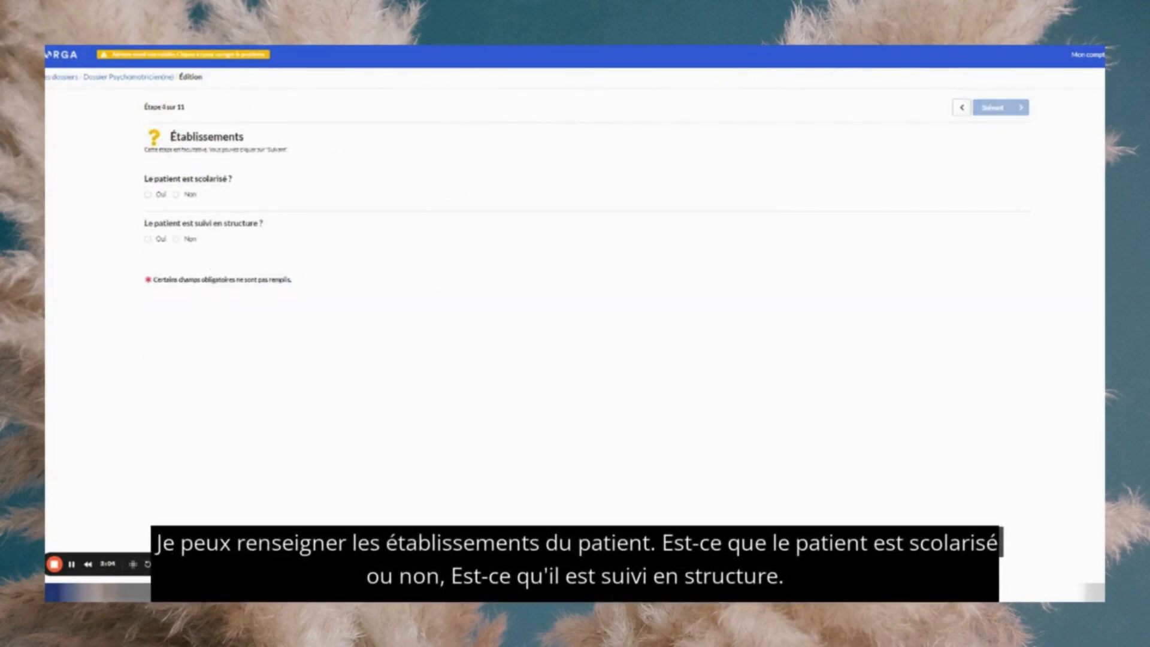
- Record that the child attends school at JULES FERRY in class CE2
{"action": "left_click", "coordinate": [155, 196]}
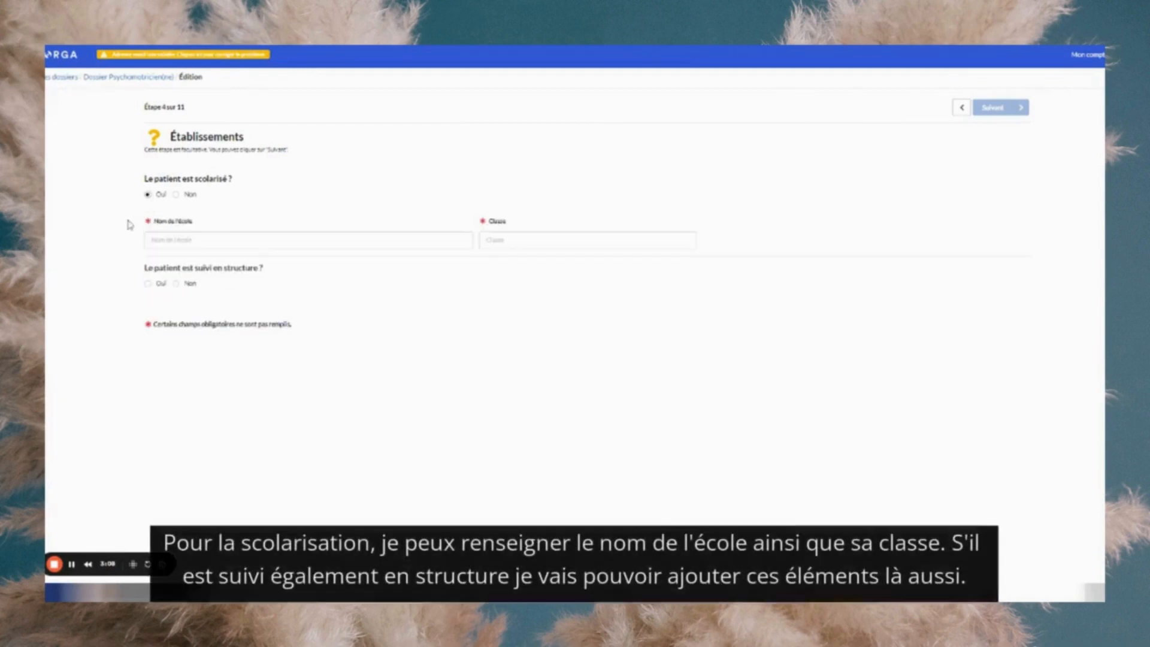
{"action": "left_click", "coordinate": [198, 240]}
{"action": "type", "text": "JULES FERRY"}
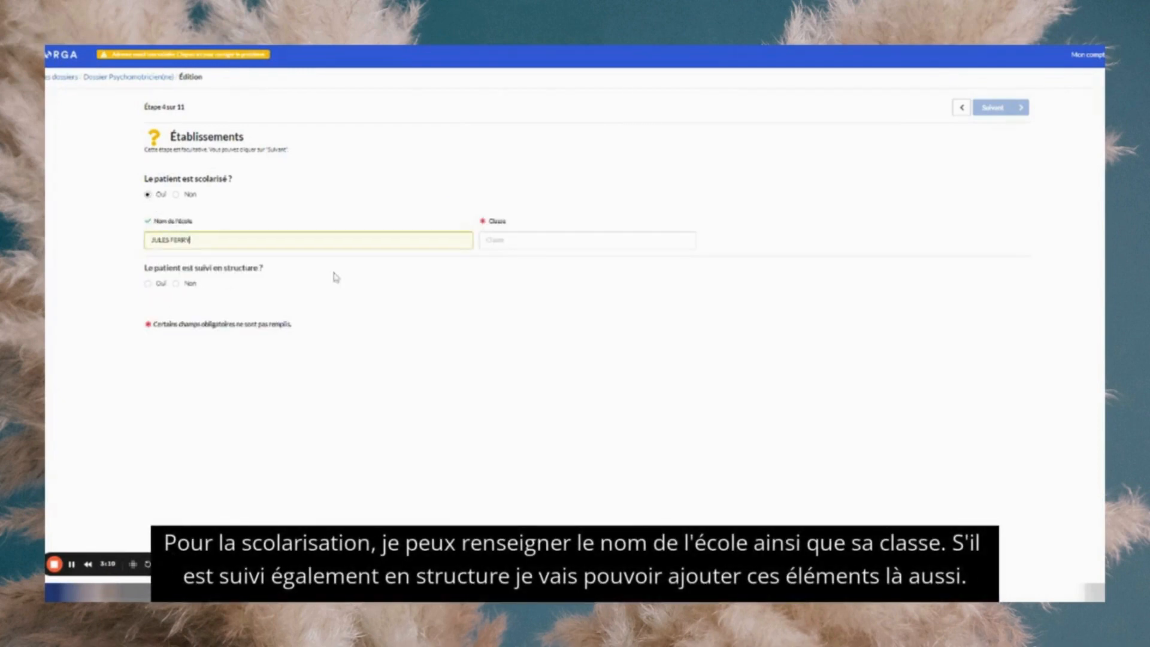
{"action": "left_click", "coordinate": [491, 240]}
{"action": "type", "text": "CE2"}
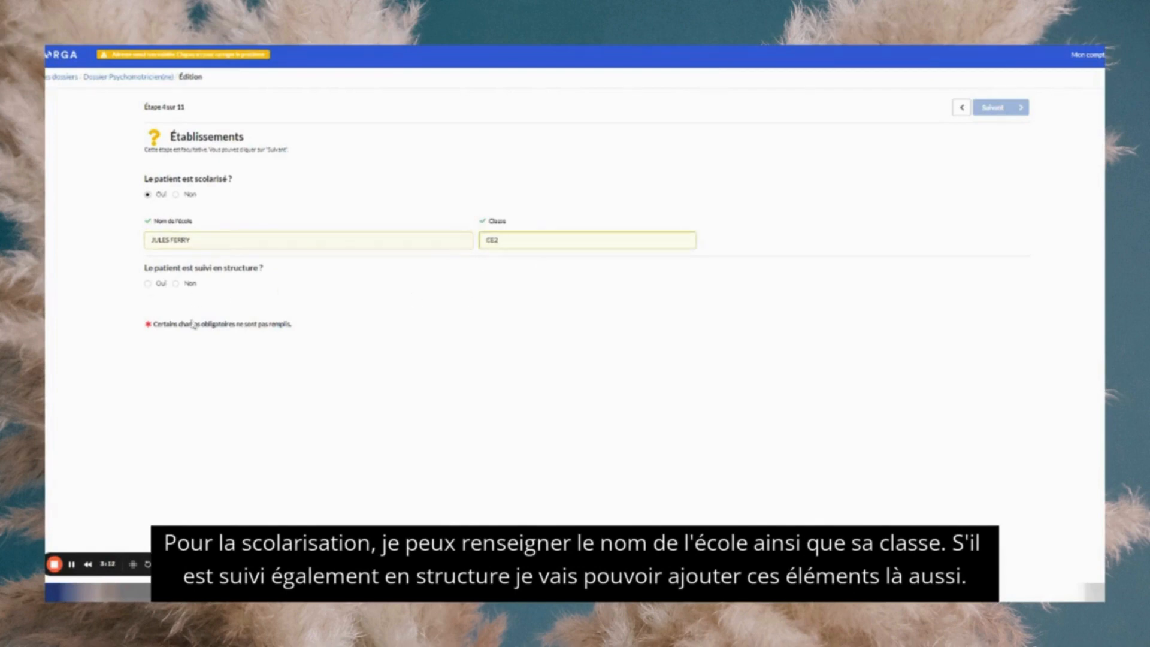
- Add follow-up by SESSAD DES PETITES ECURIES, type SESSAD, with its suggested address, then continue
{"action": "left_click", "coordinate": [149, 286]}
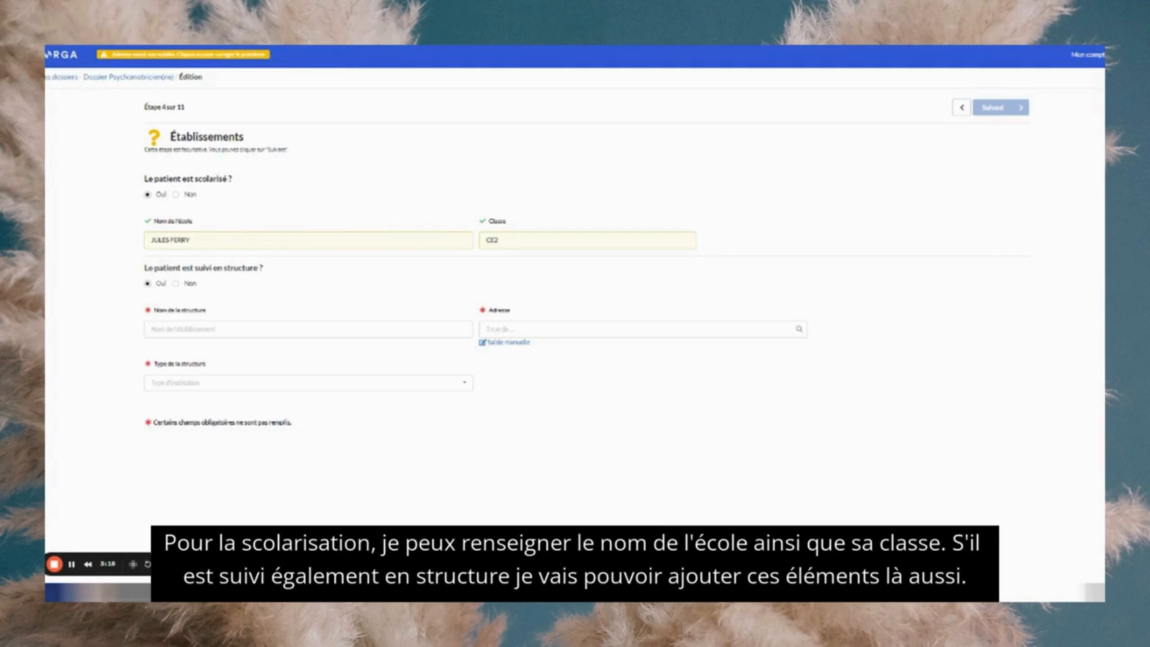
{"action": "left_click", "coordinate": [192, 329]}
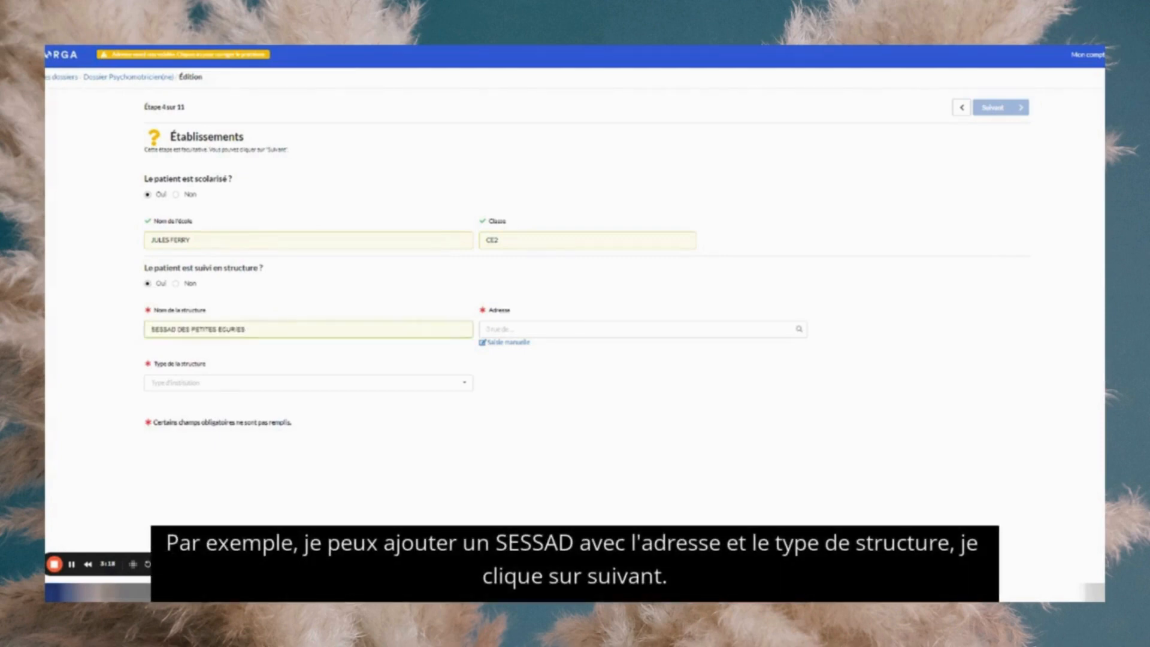
{"action": "left_click", "coordinate": [191, 352]}
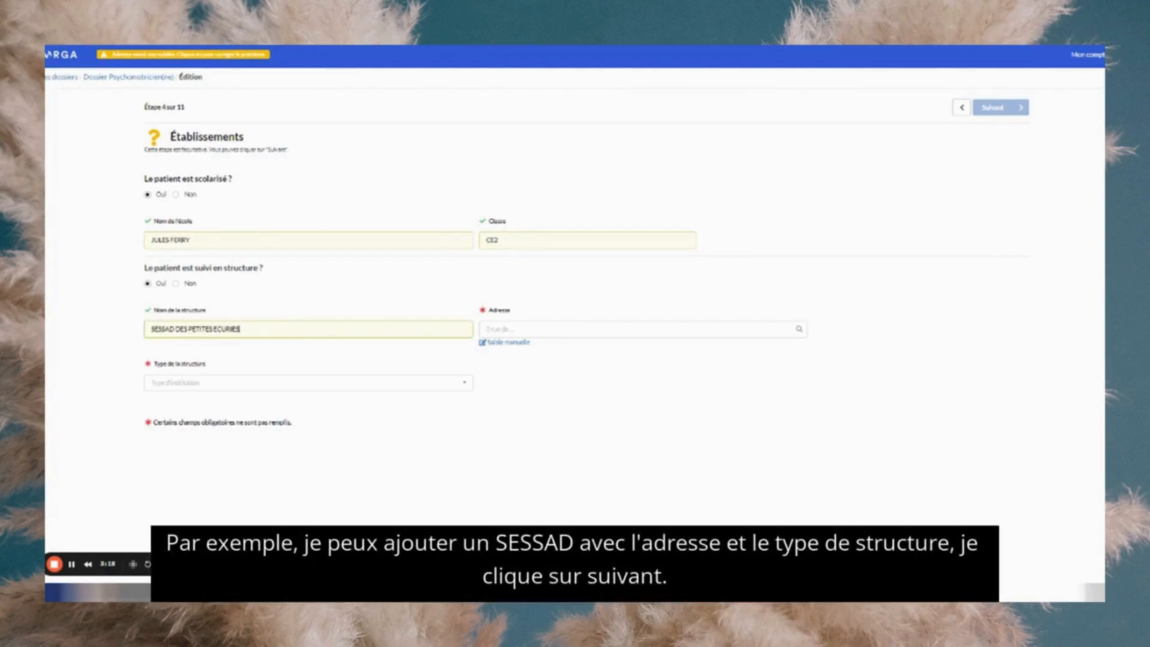
{"action": "left_click", "coordinate": [233, 383]}
{"action": "scroll", "coordinate": [225, 479], "scroll_direction": "down", "scroll_amount": 2}
{"action": "scroll", "coordinate": [225, 481], "scroll_direction": "down", "scroll_amount": 2}
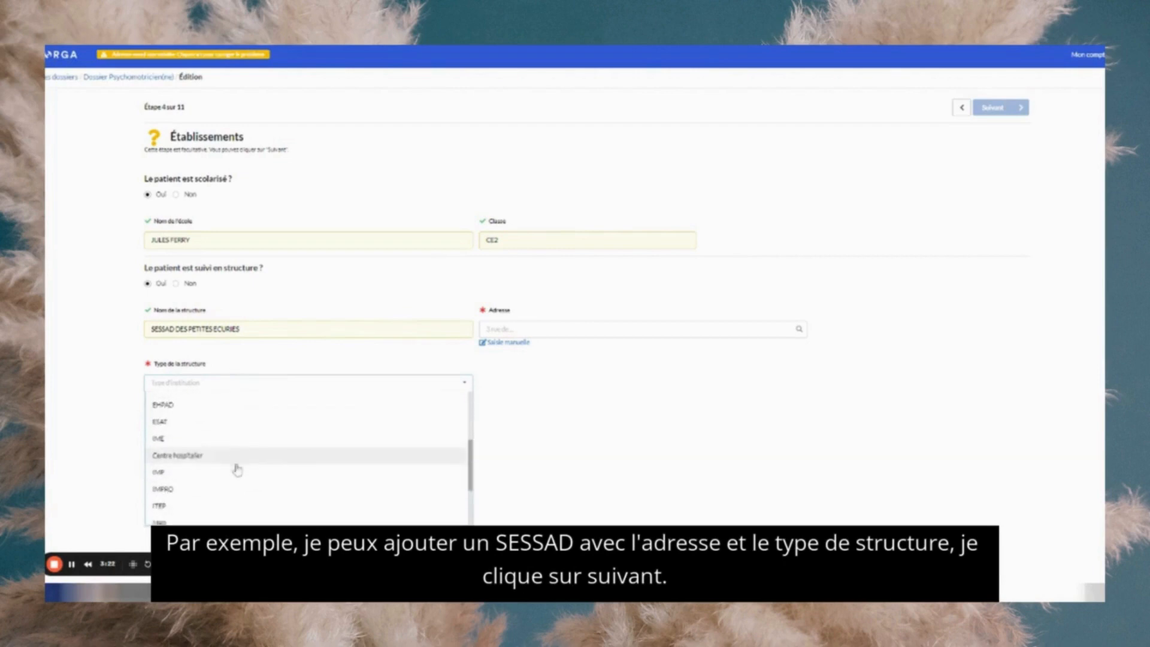
{"action": "left_click", "coordinate": [226, 480]}
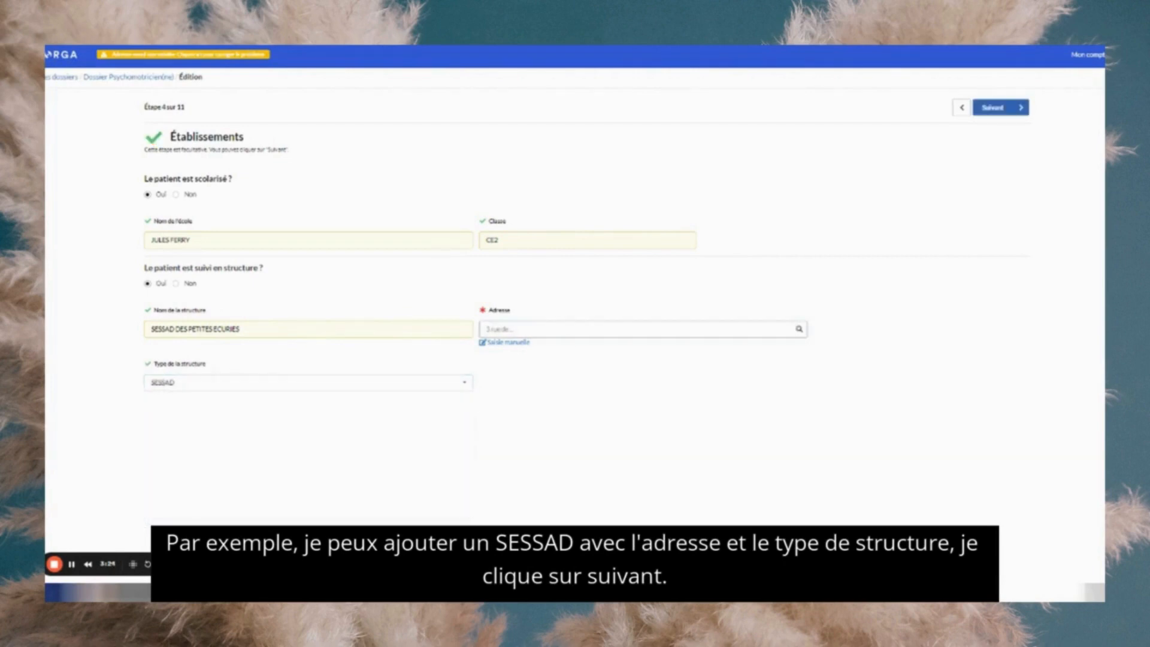
{"action": "type", "text": "12 rue du lac"}
{"action": "left_click", "coordinate": [534, 357]}
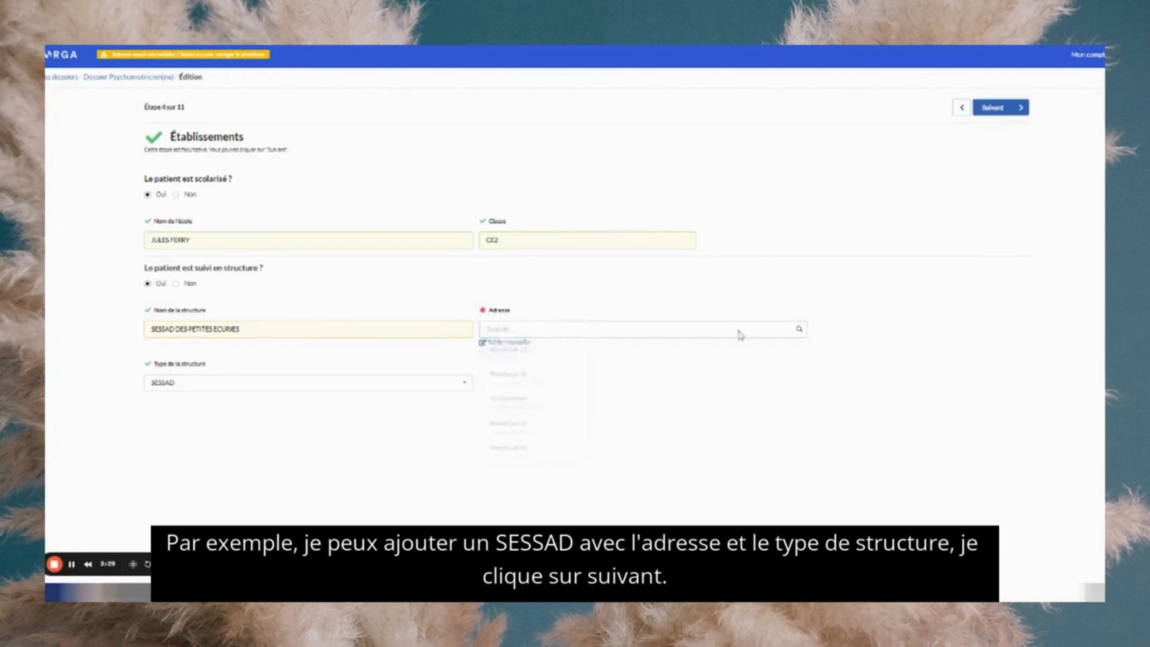
{"action": "left_click", "coordinate": [999, 109]}
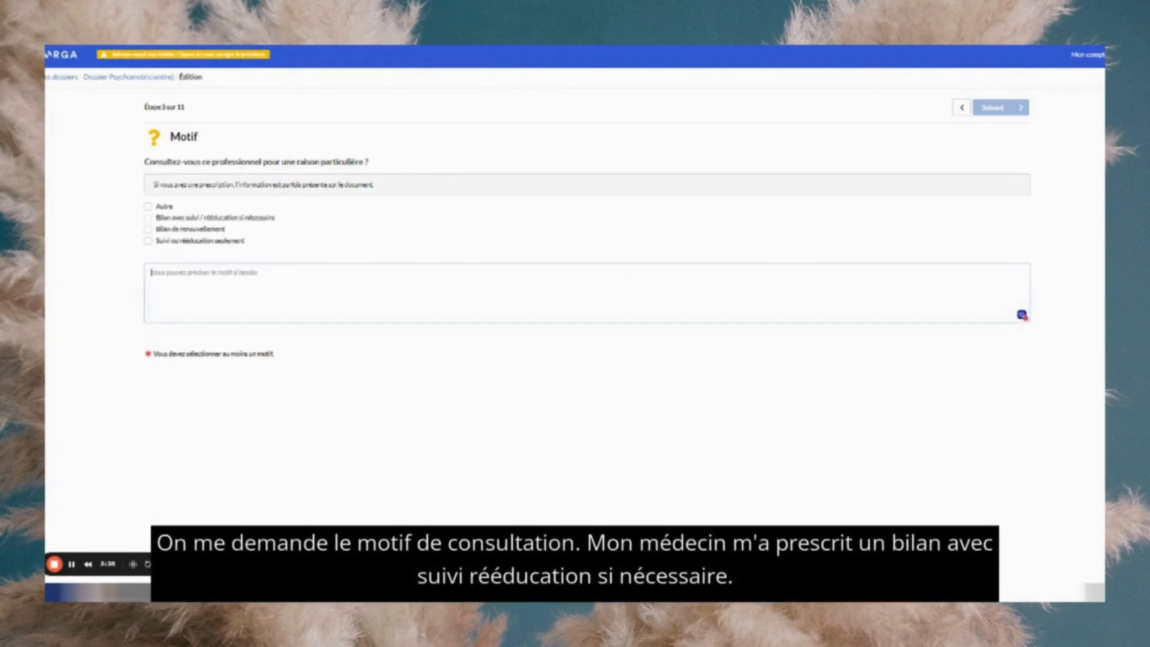
- Tick 'Bilan avec suivi / rééducation si nécessaire' as the reason and continue to Contexte
{"action": "left_click", "coordinate": [148, 218]}
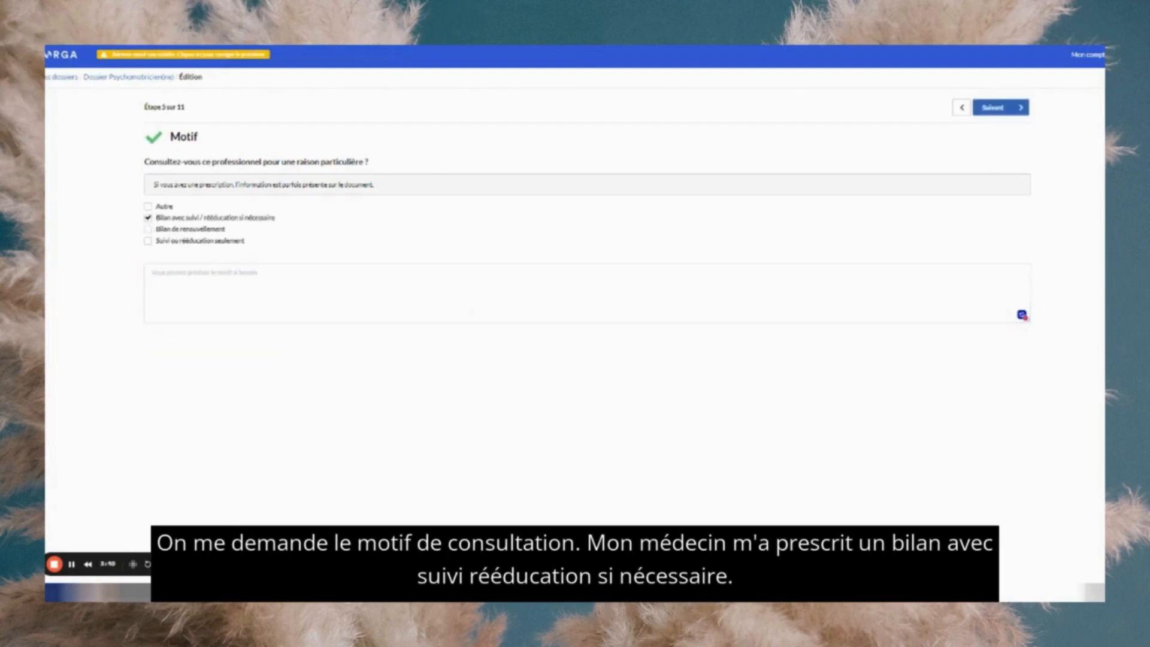
{"action": "left_click", "coordinate": [204, 273]}
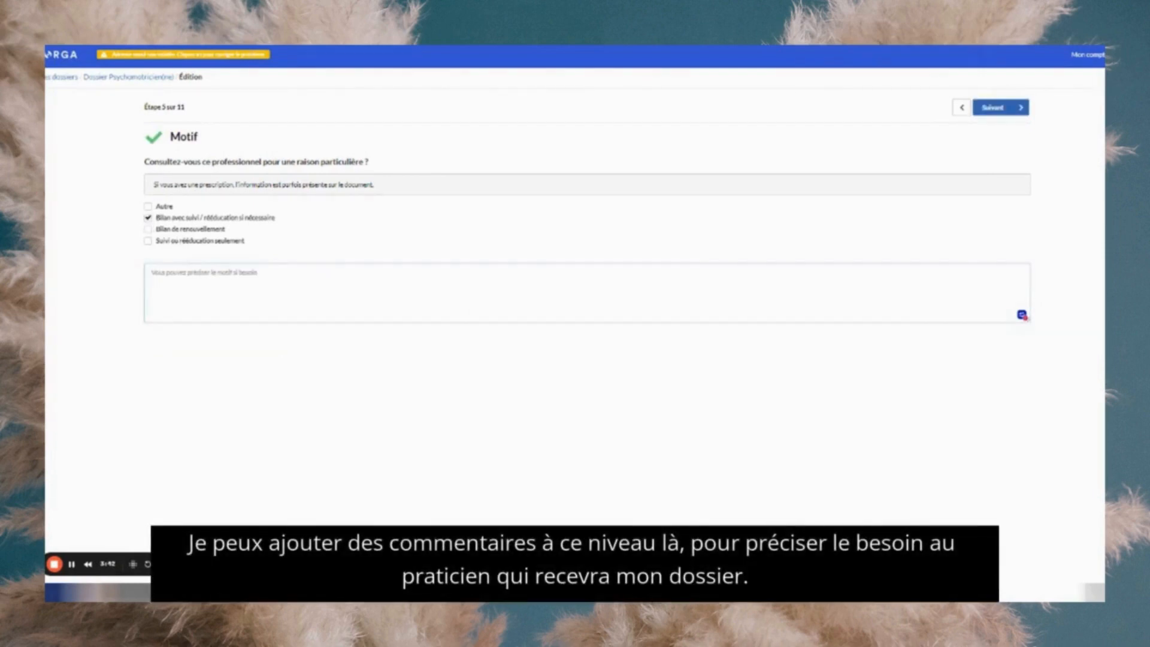
{"action": "left_click", "coordinate": [1004, 111]}
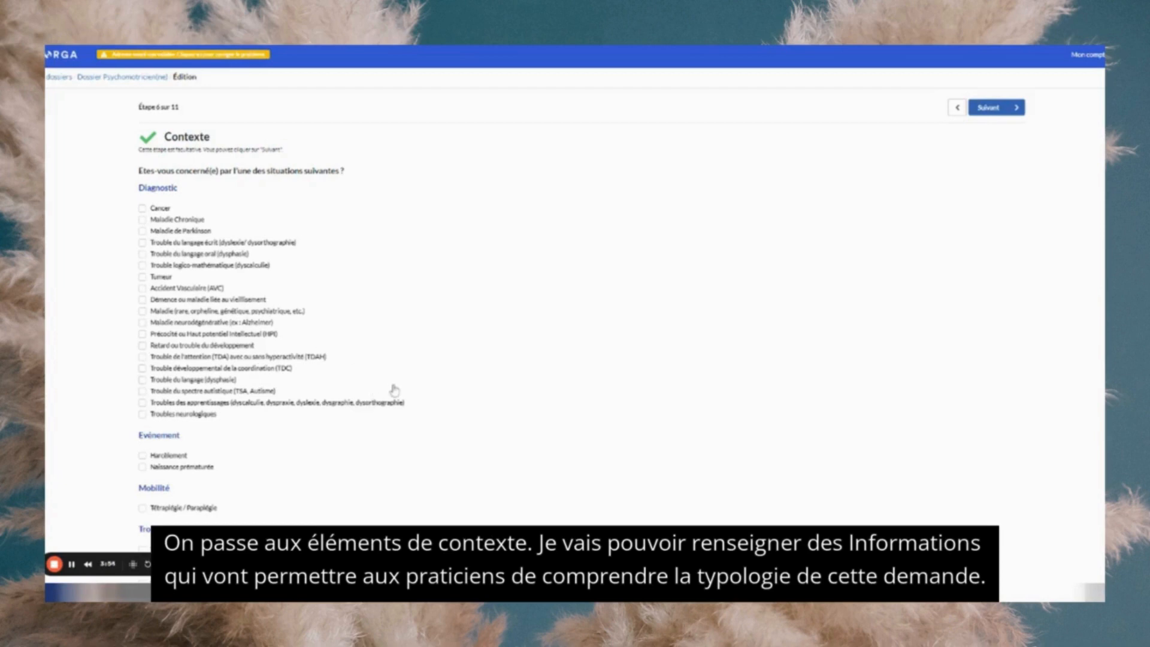
- Tick TDA/TDAH, Harcèlement and Trouble du neurodéveloppement (TND), then continue to Difficultés
{"action": "left_click", "coordinate": [210, 357]}
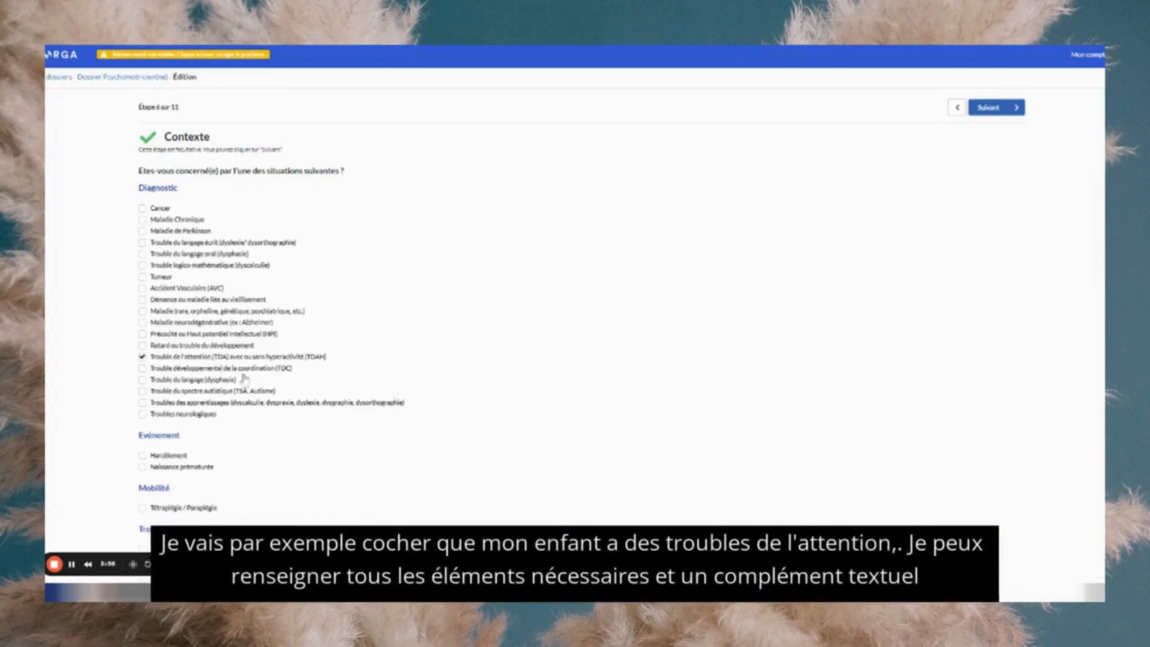
{"action": "scroll", "coordinate": [262, 464], "scroll_direction": "down", "scroll_amount": 3}
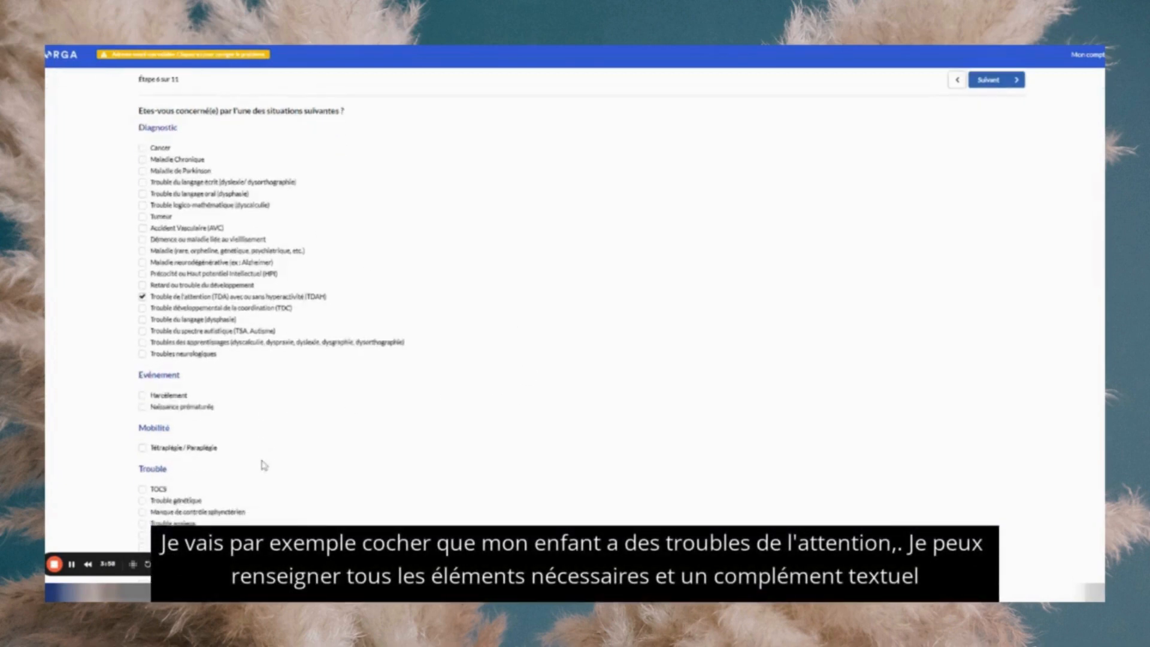
{"action": "left_click", "coordinate": [178, 277]}
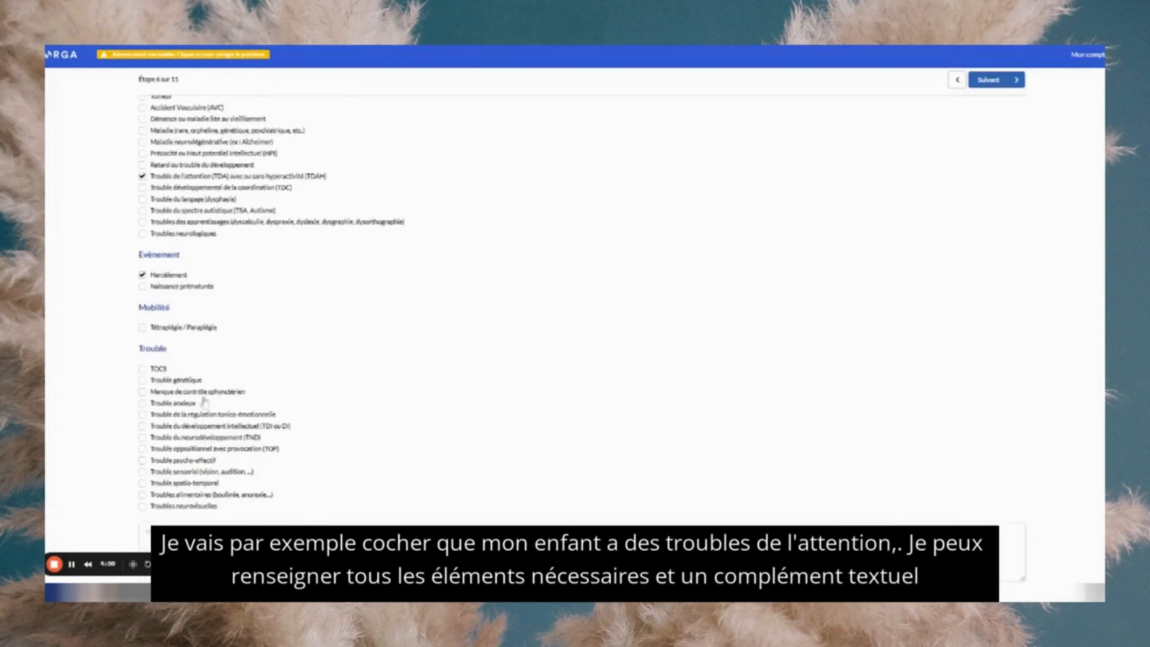
{"action": "scroll", "coordinate": [183, 449], "scroll_direction": "down", "scroll_amount": 1}
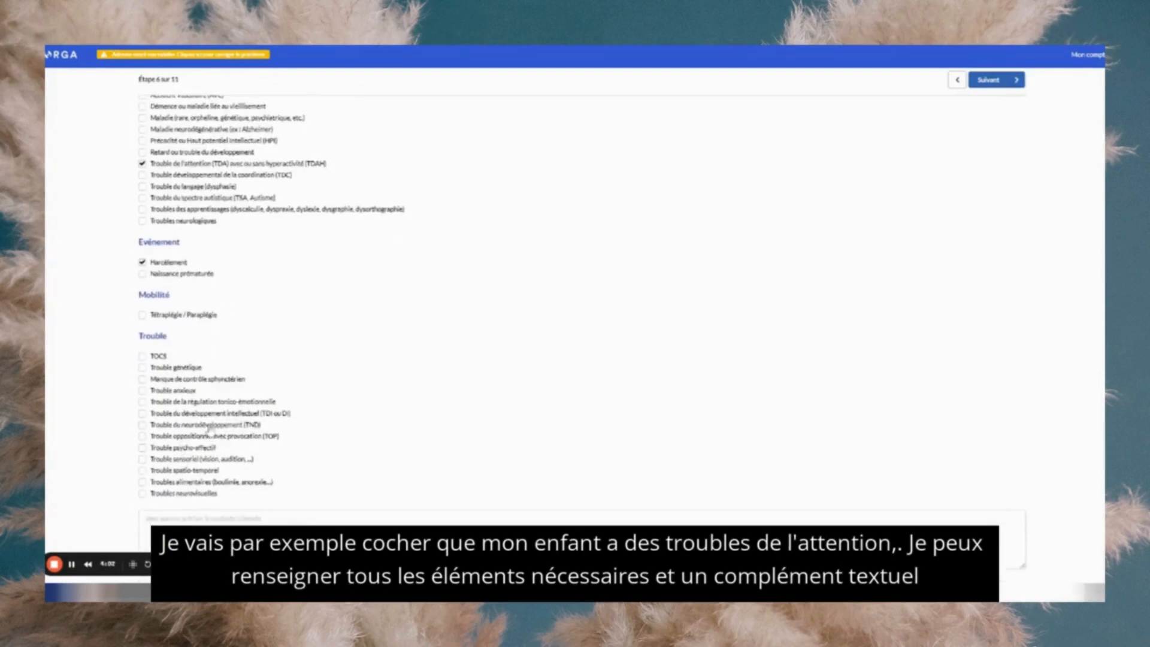
{"action": "left_click", "coordinate": [208, 427]}
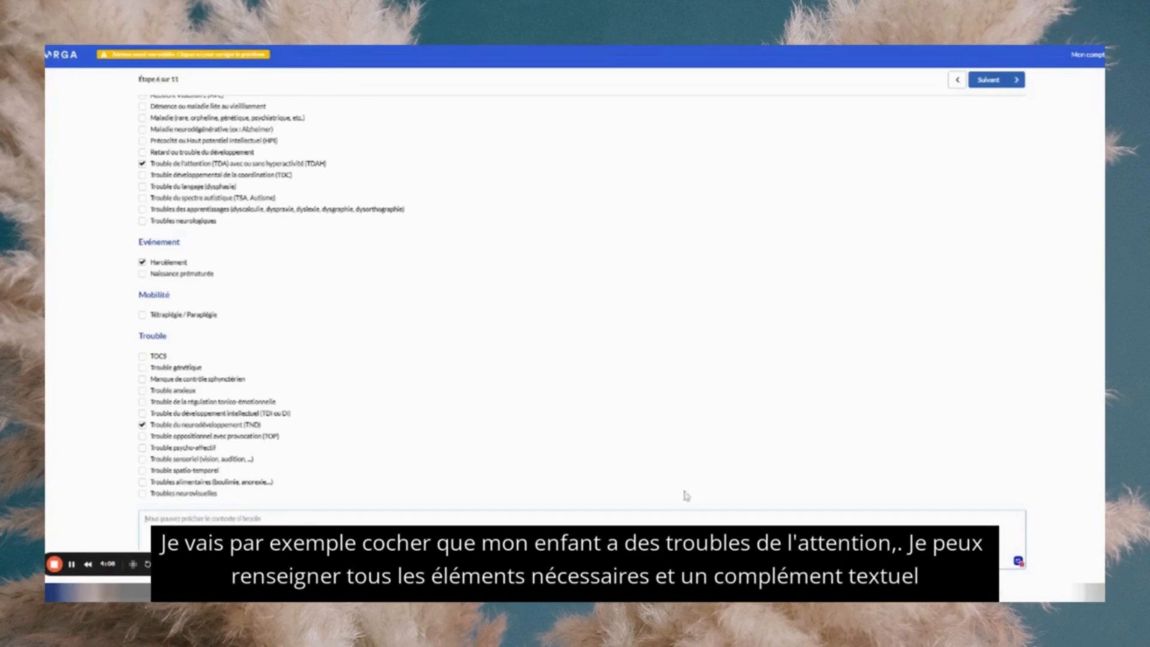
{"action": "scroll", "coordinate": [924, 336], "scroll_direction": "up", "scroll_amount": 4}
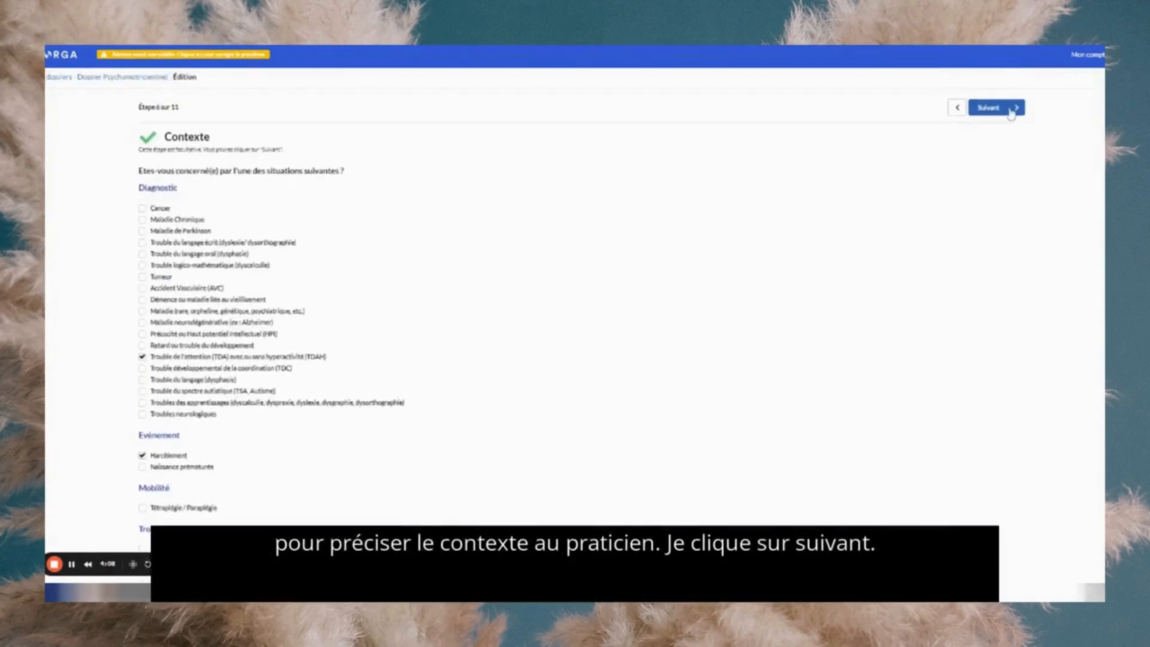
{"action": "left_click", "coordinate": [1009, 109]}
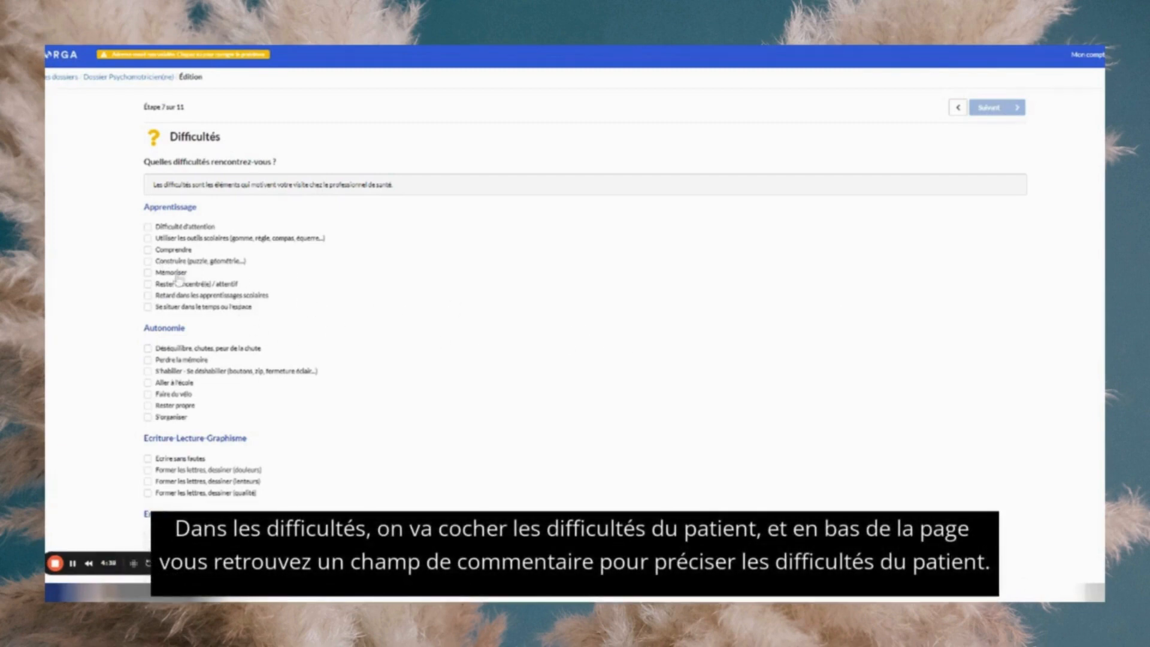
- Check Difficulté d'attention under Apprentissage and advance to step 8, Suivis pluridisciplinaires en cours
{"action": "left_click", "coordinate": [147, 227]}
{"action": "scroll", "coordinate": [370, 353], "scroll_direction": "down", "scroll_amount": 1}
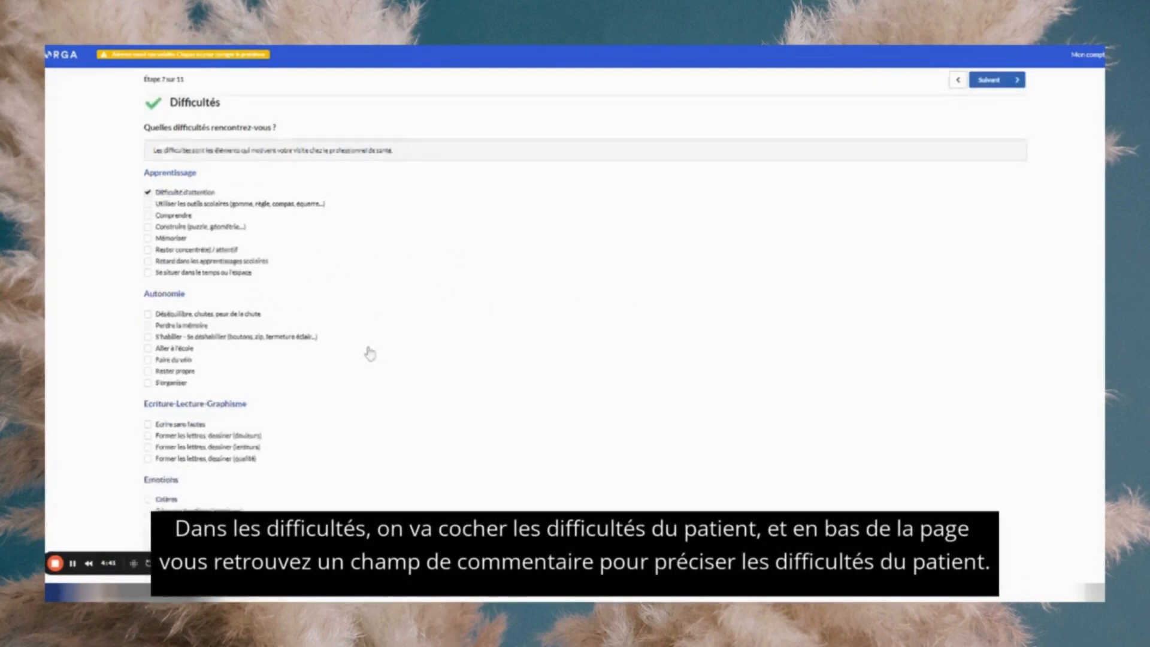
{"action": "scroll", "coordinate": [370, 353], "scroll_direction": "down", "scroll_amount": 15}
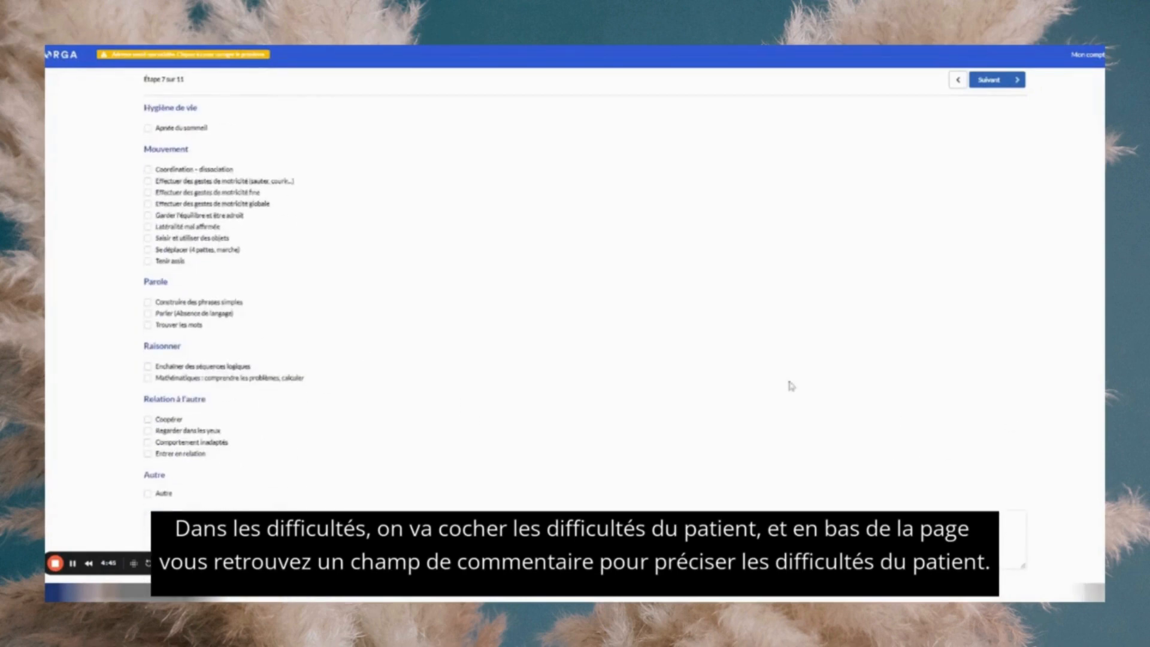
{"action": "scroll", "coordinate": [1025, 361], "scroll_direction": "up", "scroll_amount": 15}
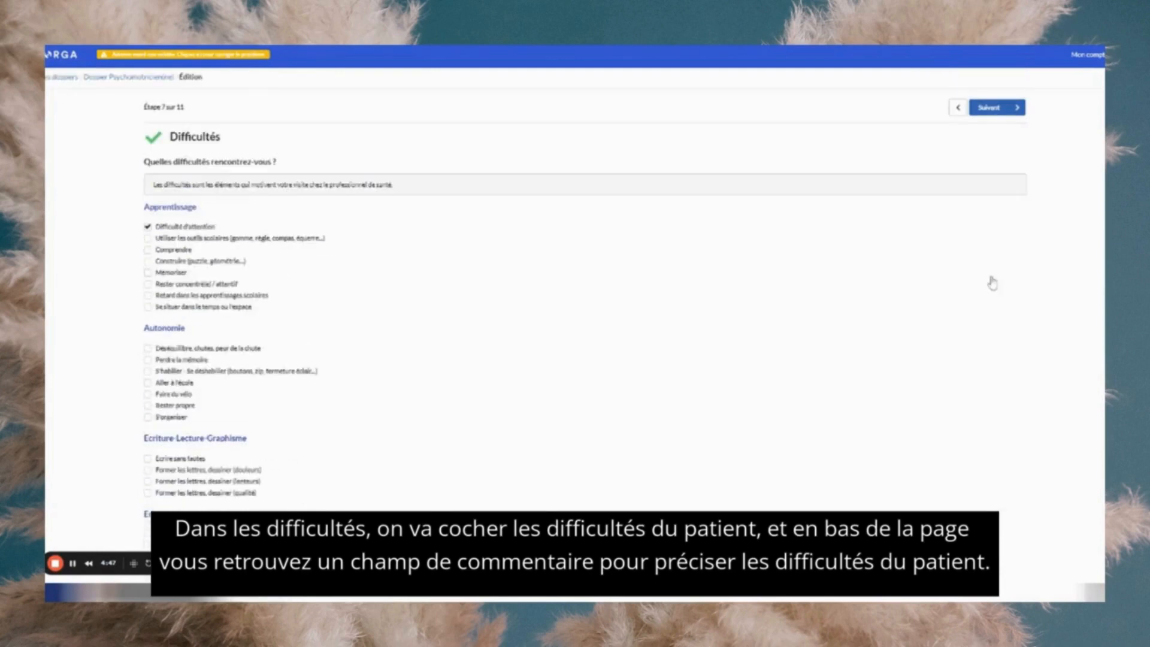
{"action": "left_click", "coordinate": [1000, 108]}
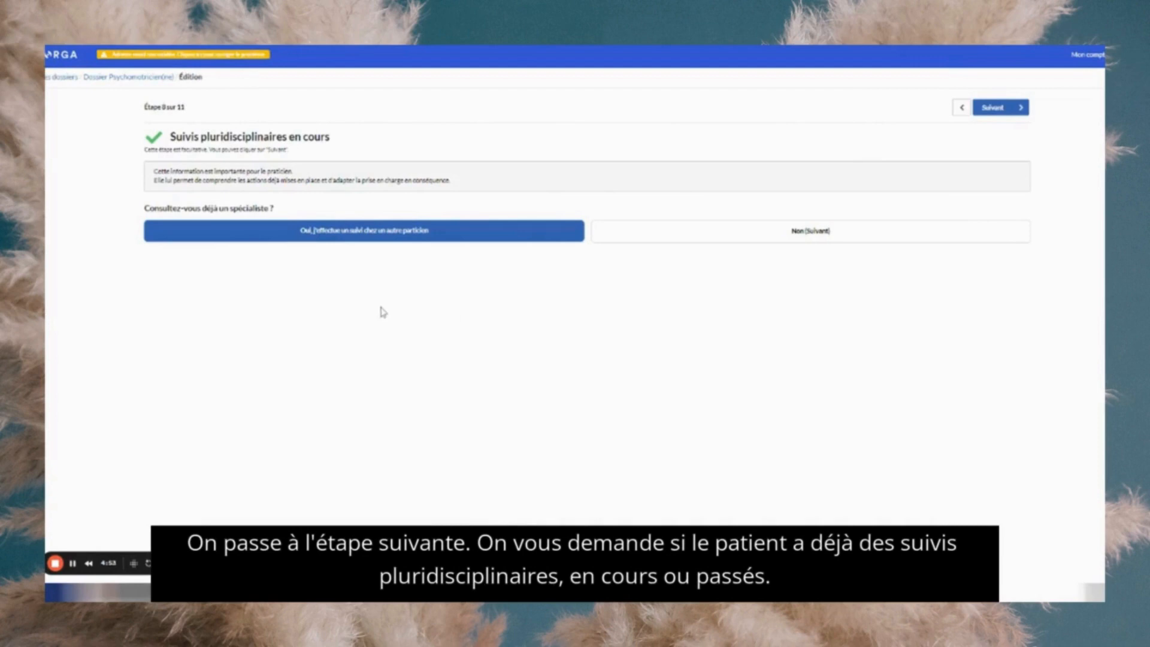
- Add an ongoing Orthophoniste follow-up with the specialist's surname, save it, and advance to Dossiers d'aide
{"action": "left_click", "coordinate": [367, 233]}
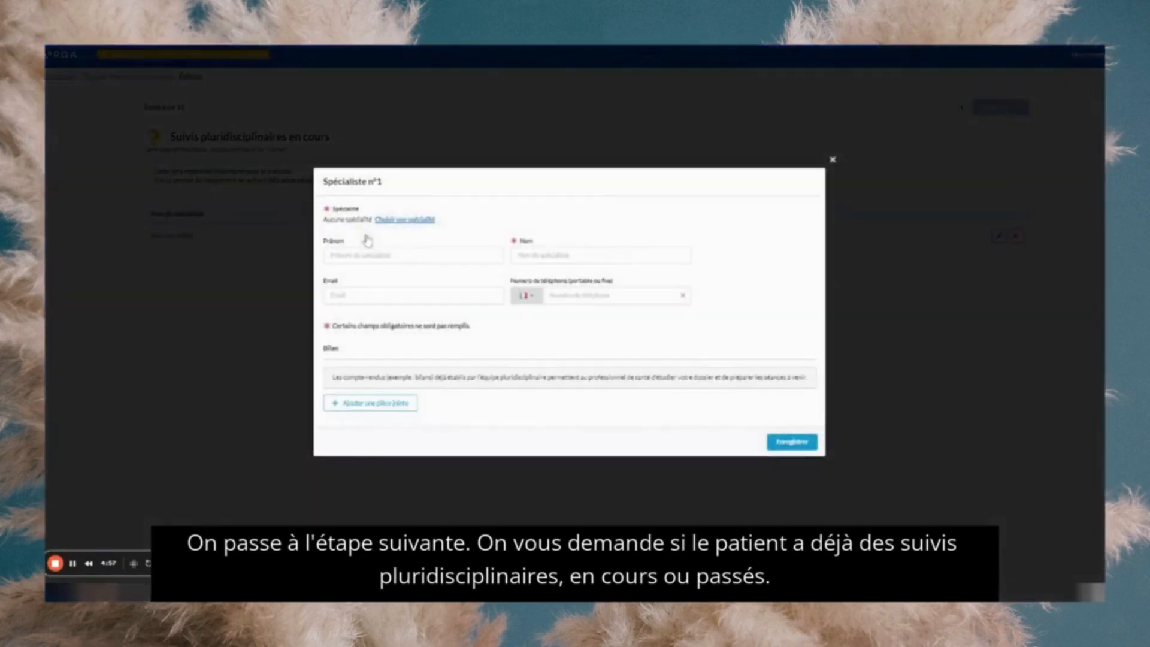
{"action": "left_click", "coordinate": [408, 219]}
{"action": "left_click", "coordinate": [519, 143]}
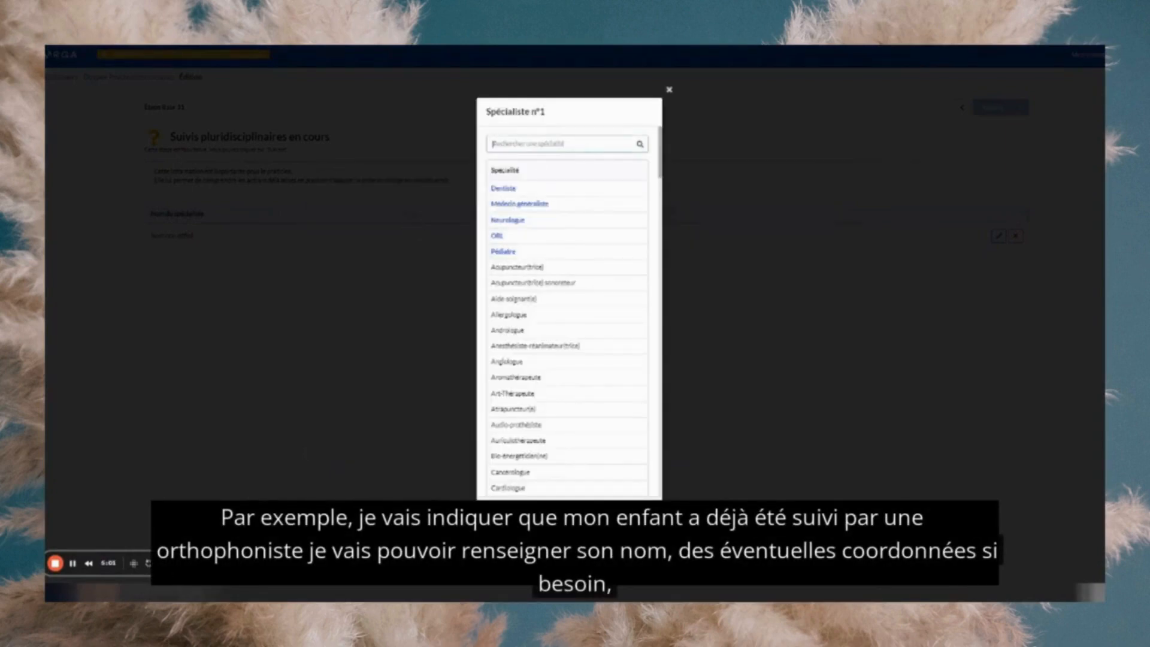
{"action": "type", "text": "ortho"}
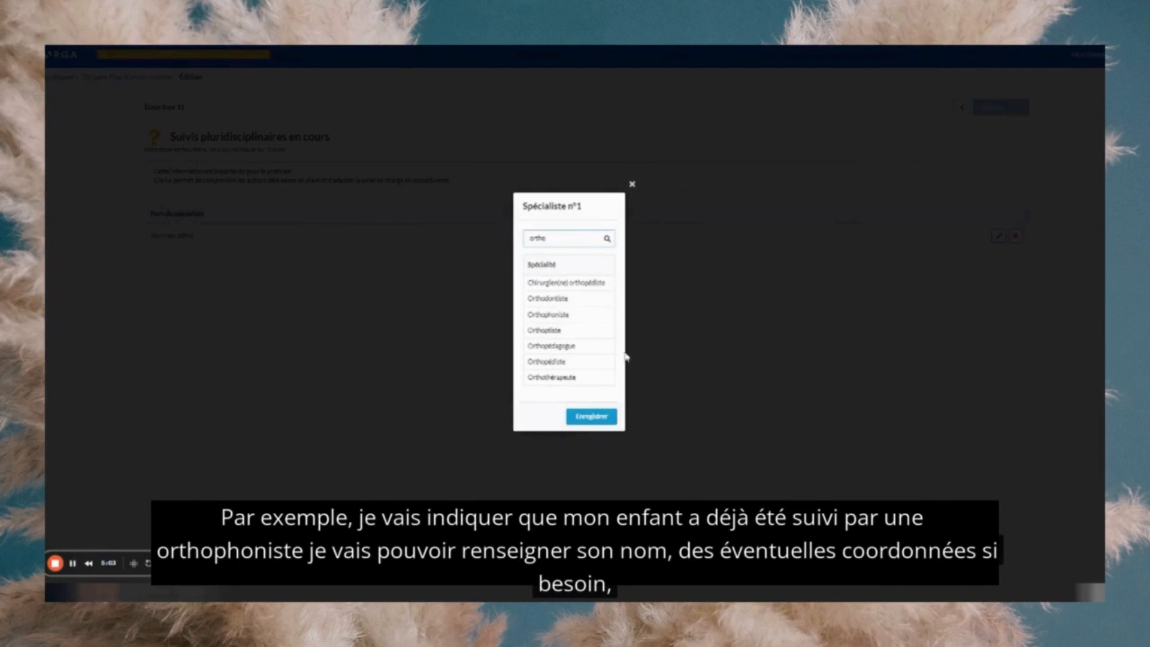
{"action": "left_click", "coordinate": [560, 315]}
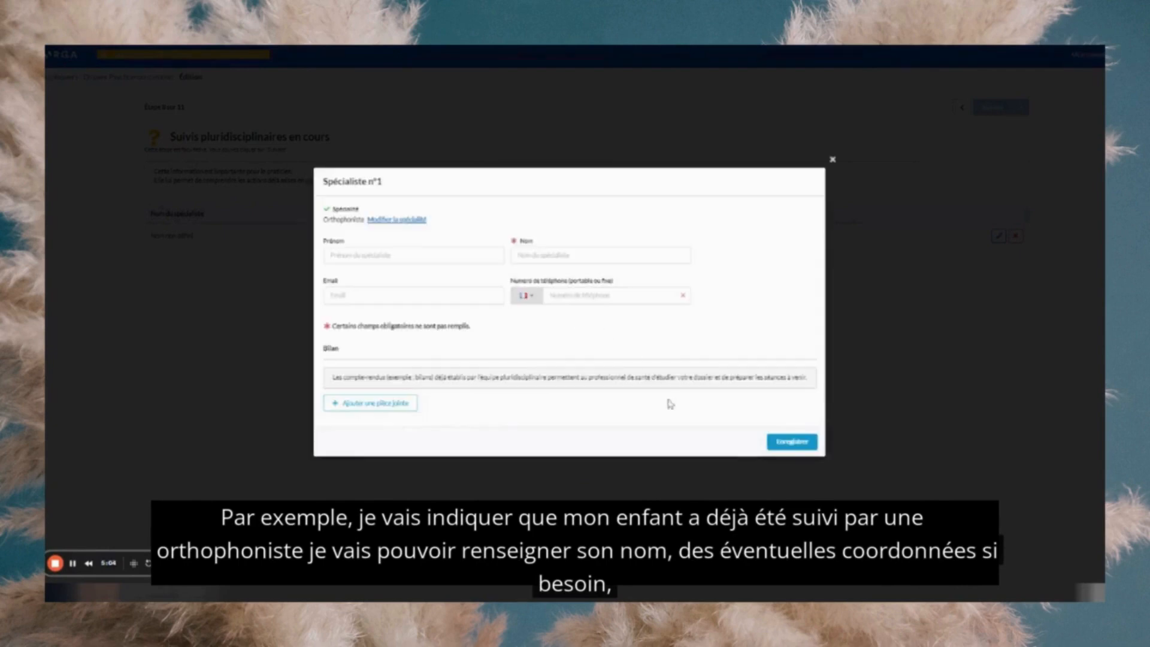
{"action": "left_click", "coordinate": [518, 256]}
{"action": "type", "text": "C"}
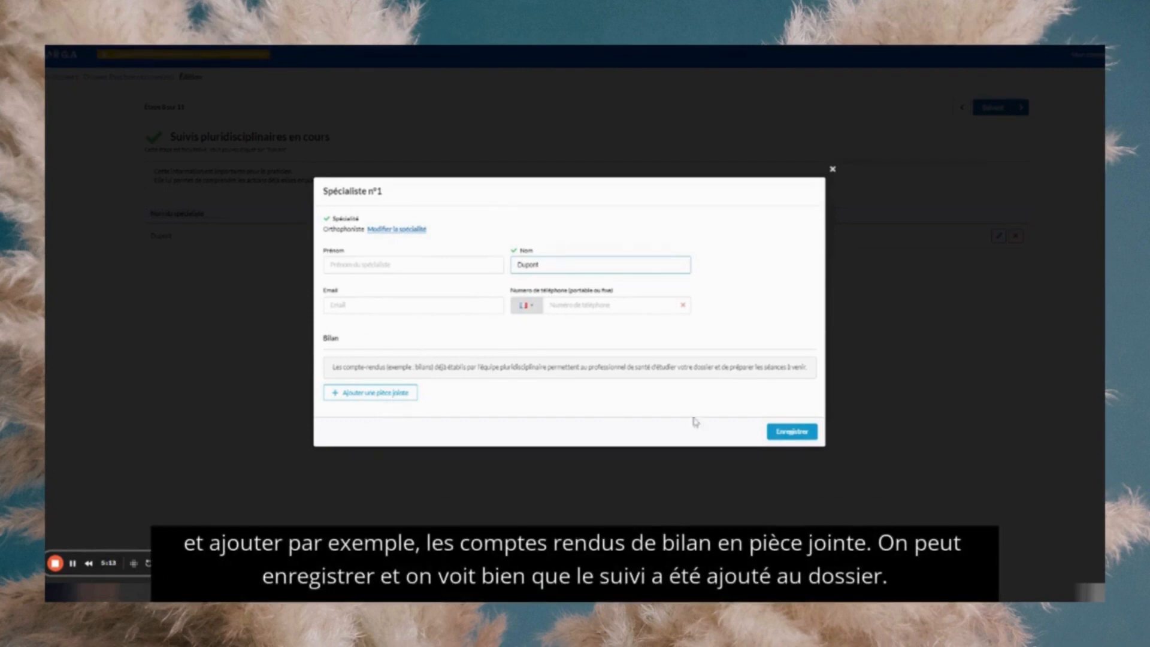
{"action": "left_click", "coordinate": [785, 431]}
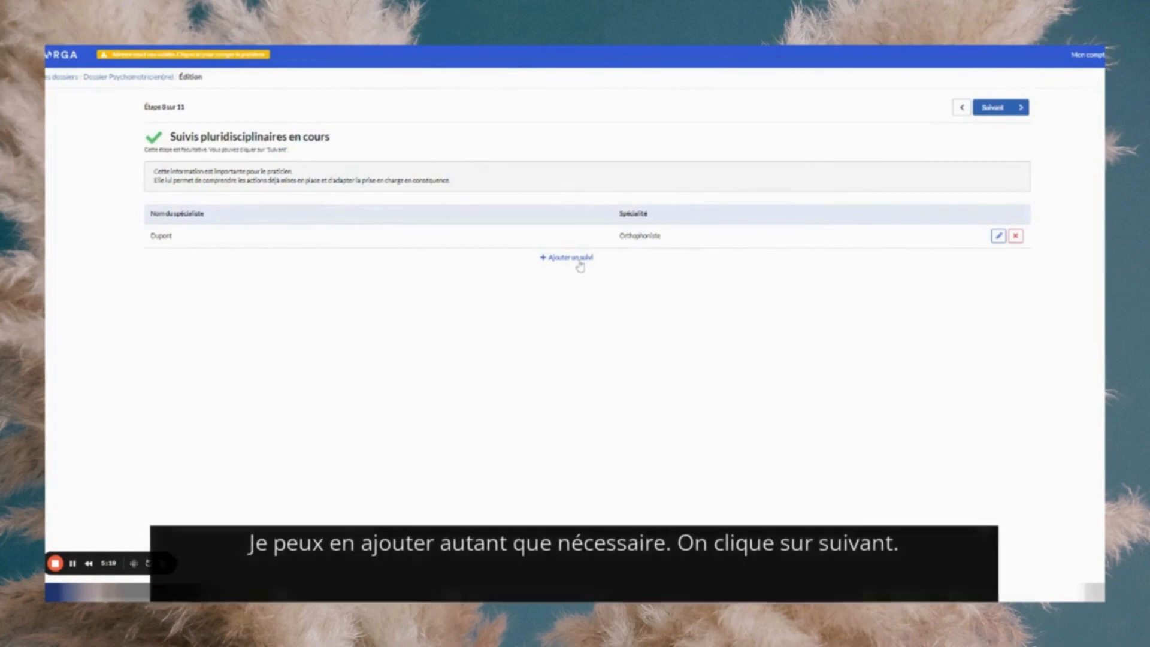
{"action": "left_click", "coordinate": [1017, 111]}
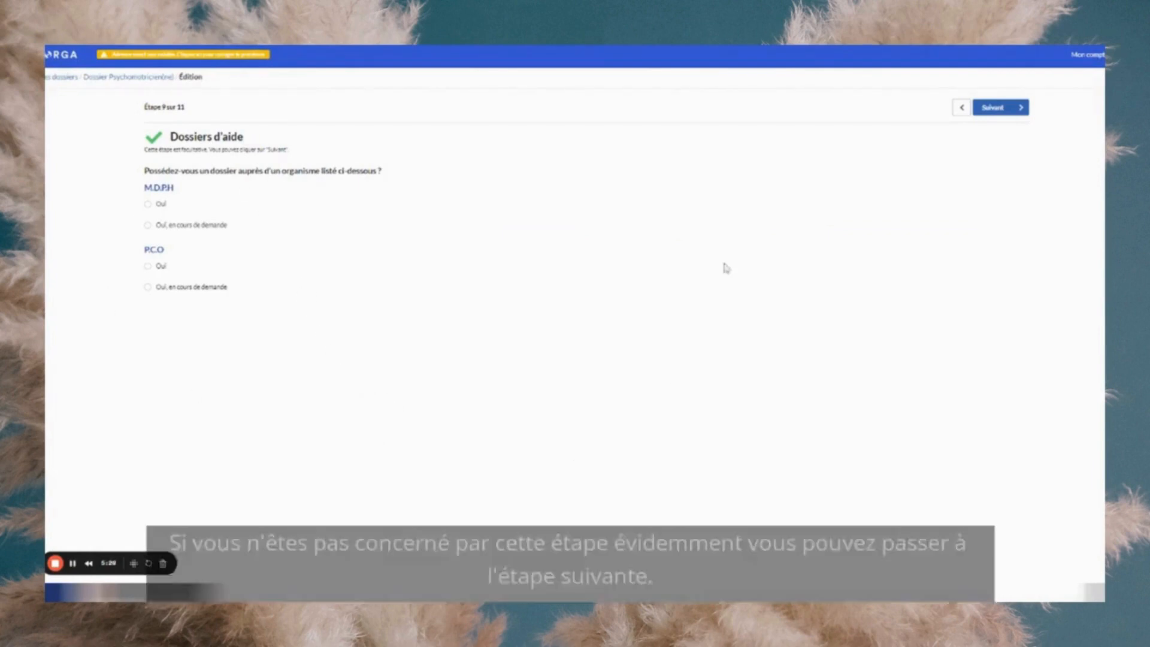
- Leave M.D.P.H and P.C.O unchecked and advance to step 10, Préférences de prise en charge
{"action": "left_click", "coordinate": [1009, 118]}
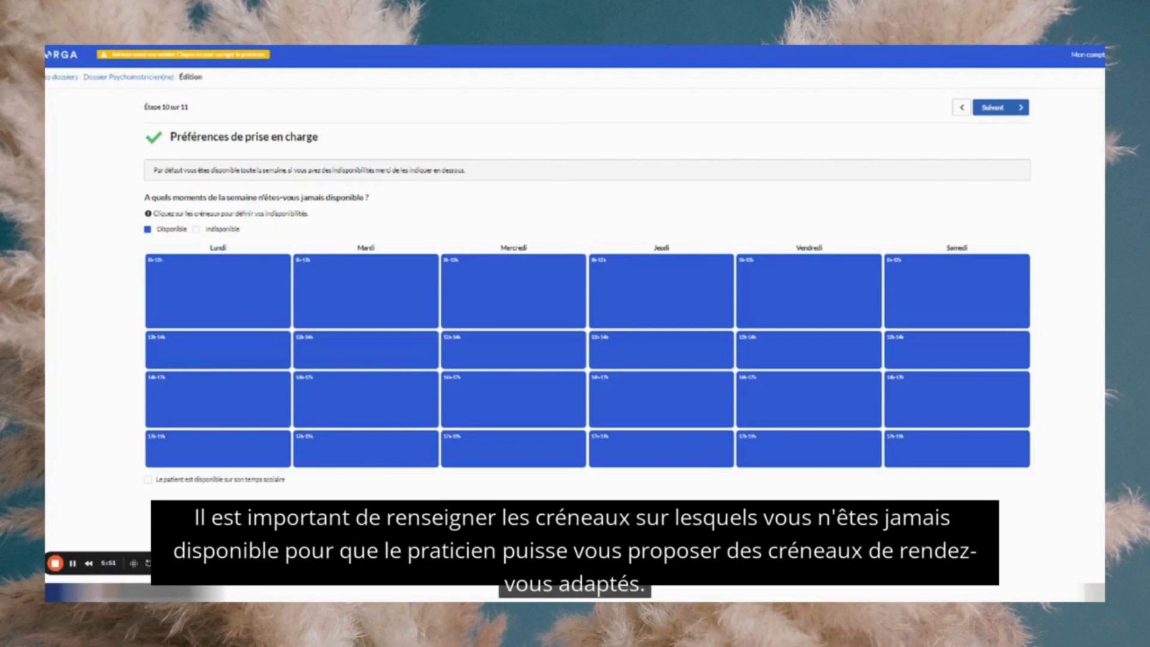
- Make Jeudi 12h-14h and Lundi 14h-17h unavailable, then advance to step 11, Commentaire
{"action": "left_click", "coordinate": [633, 358]}
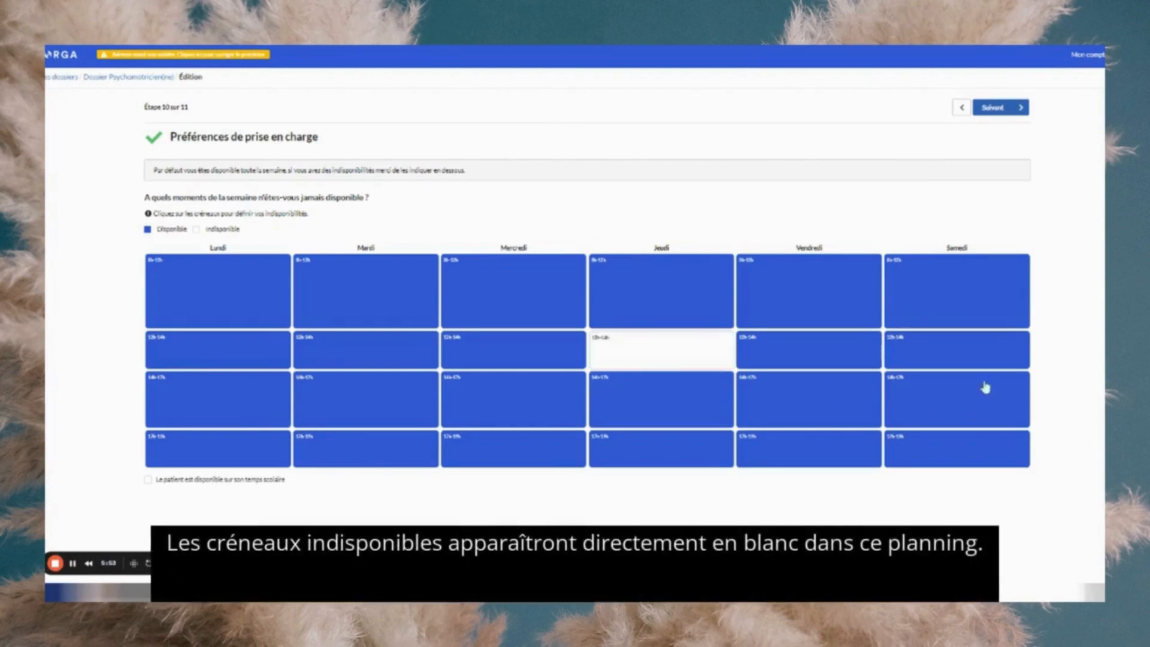
{"action": "left_click", "coordinate": [217, 417]}
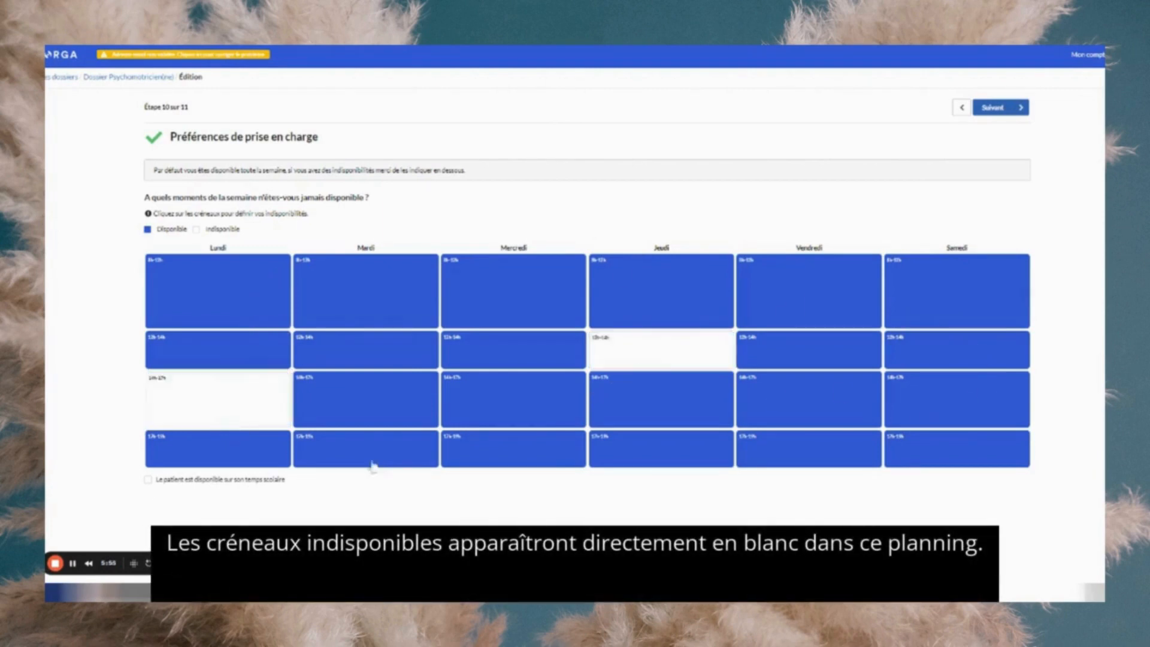
{"action": "left_click", "coordinate": [1005, 115]}
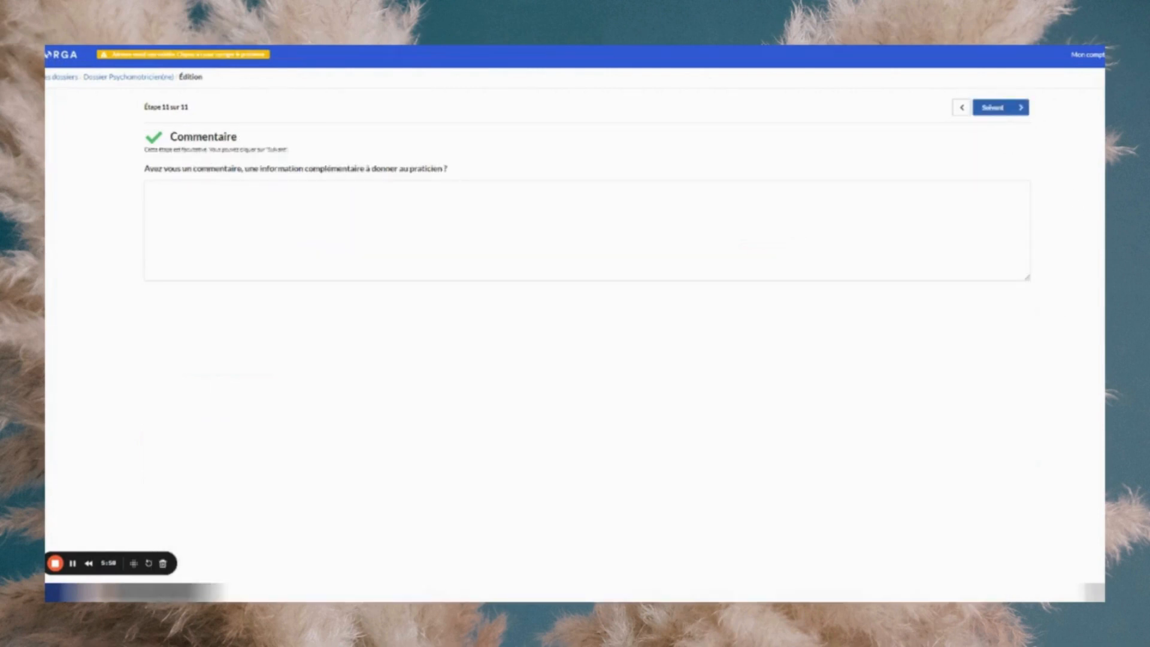
- Leave the Commentaire field blank and submit the form, bringing up 'Valider mon adresse email'
{"action": "left_click", "coordinate": [151, 190]}
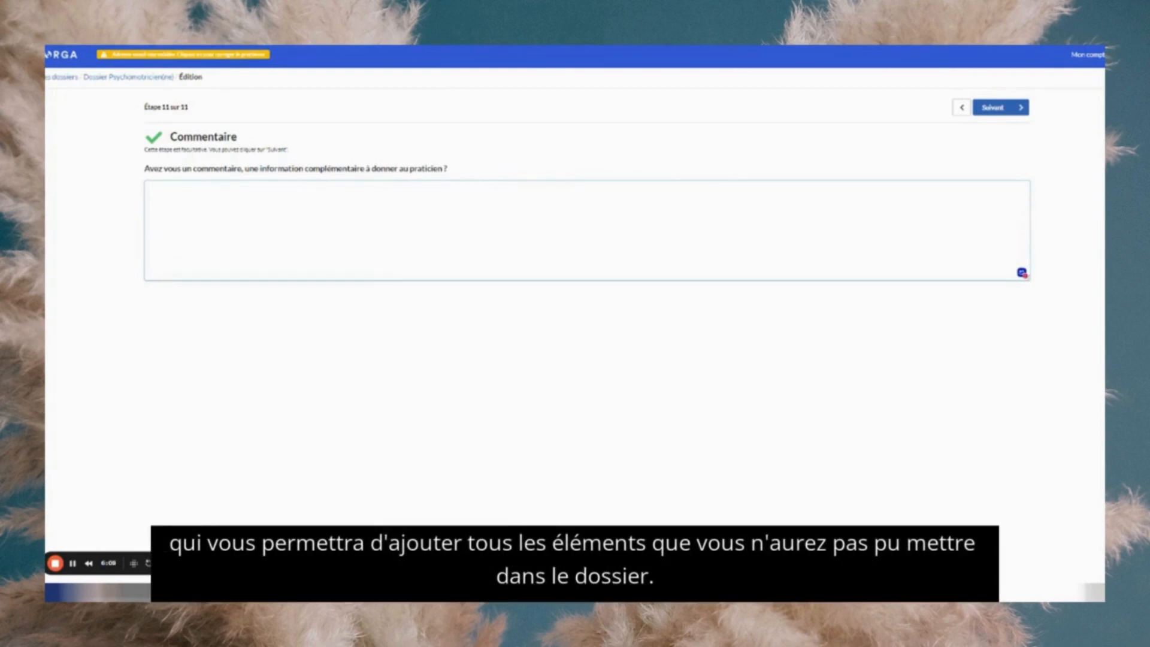
{"action": "left_click", "coordinate": [994, 111]}
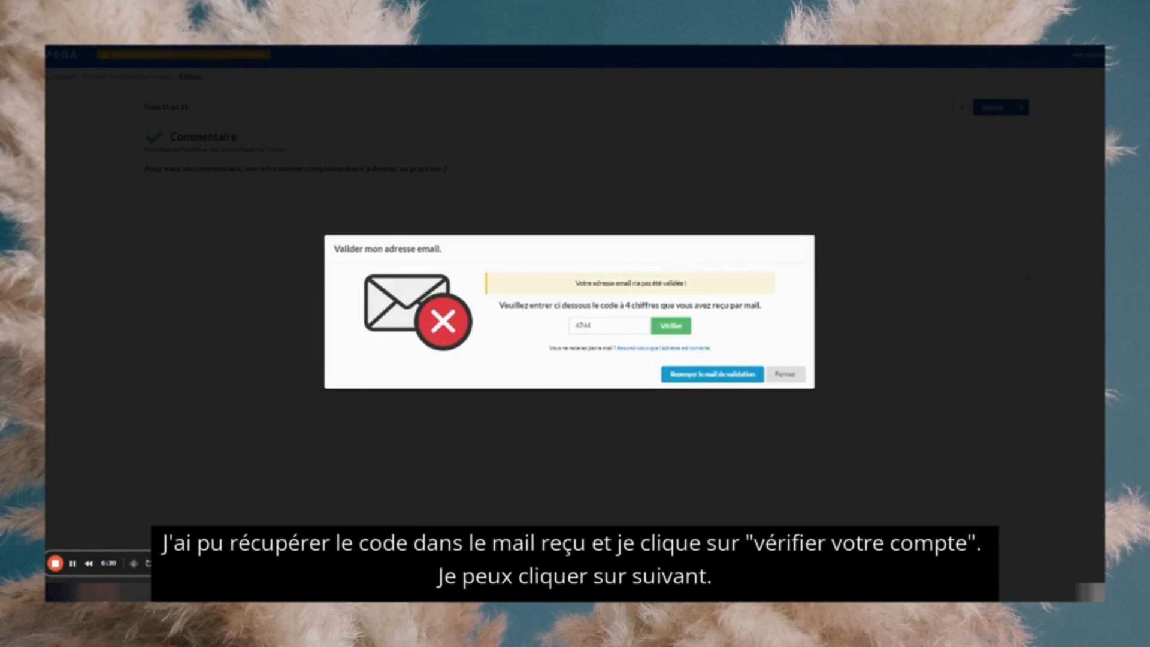
- Verify the emailed four-digit code and close the 'Votre compte est validé !' message
{"action": "left_click", "coordinate": [675, 328]}
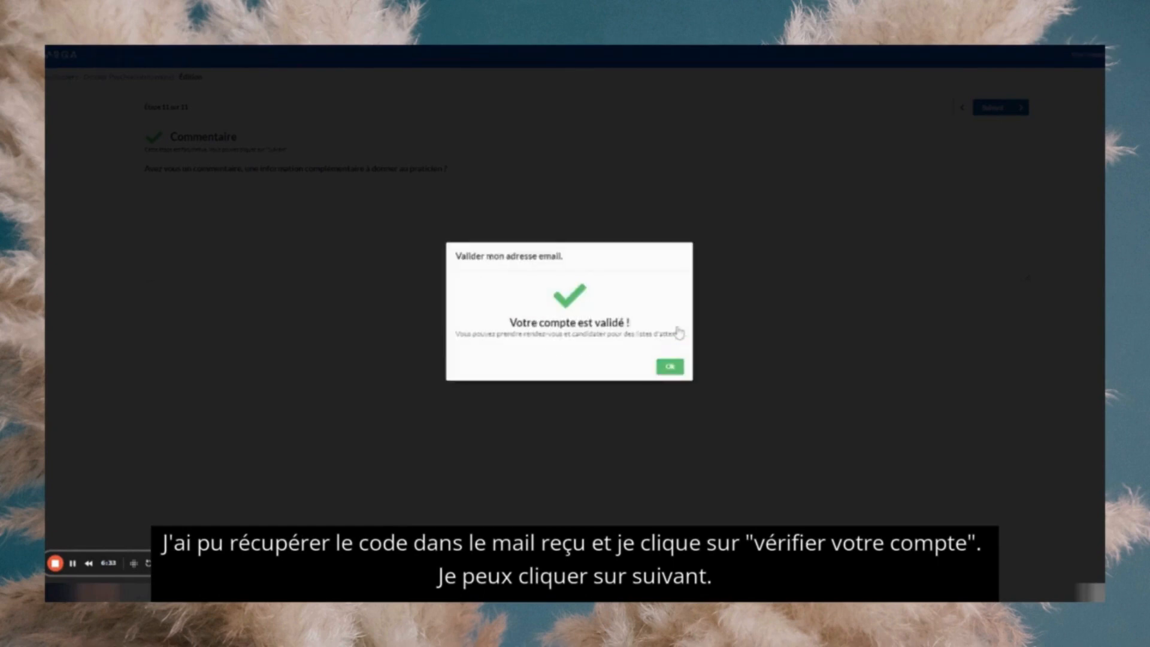
{"action": "left_click", "coordinate": [669, 366]}
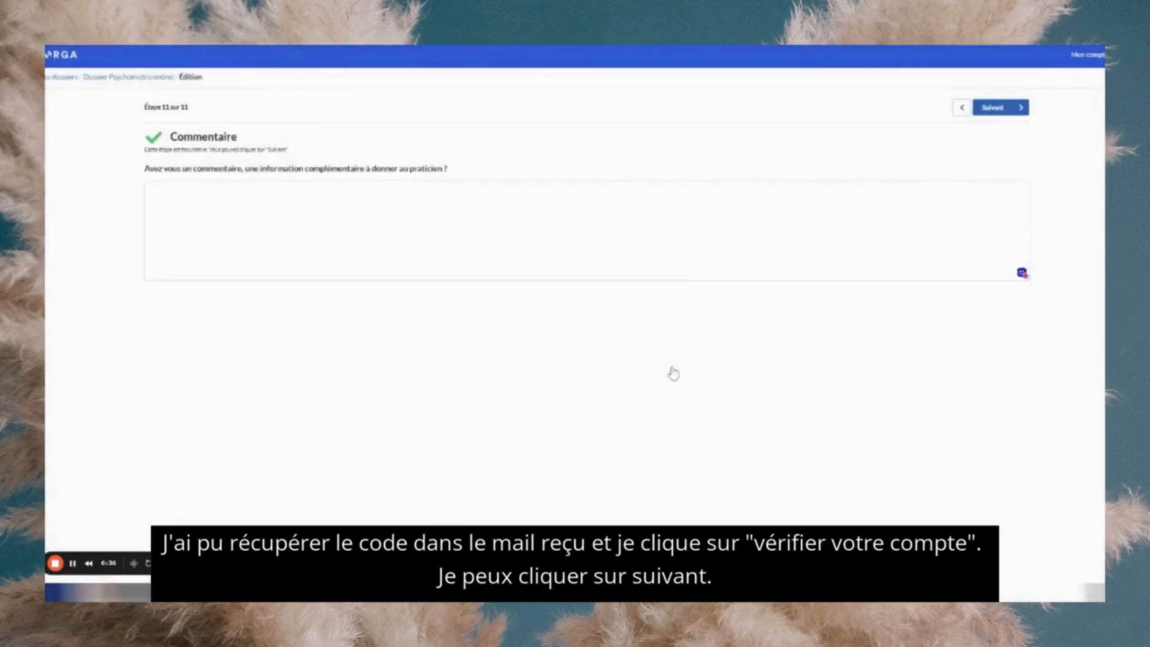
- Move past Commentaire and choose 'Envoyer le dossier' to transmit it to the practitioner
{"action": "left_click", "coordinate": [1015, 114]}
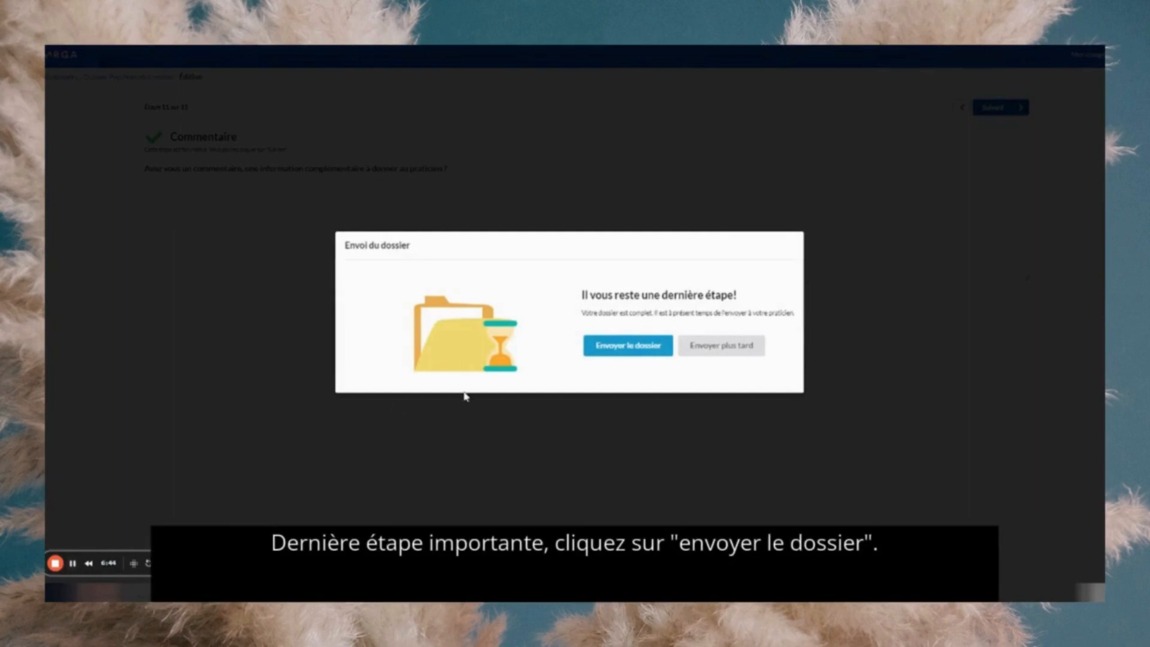
{"action": "left_click", "coordinate": [615, 349]}
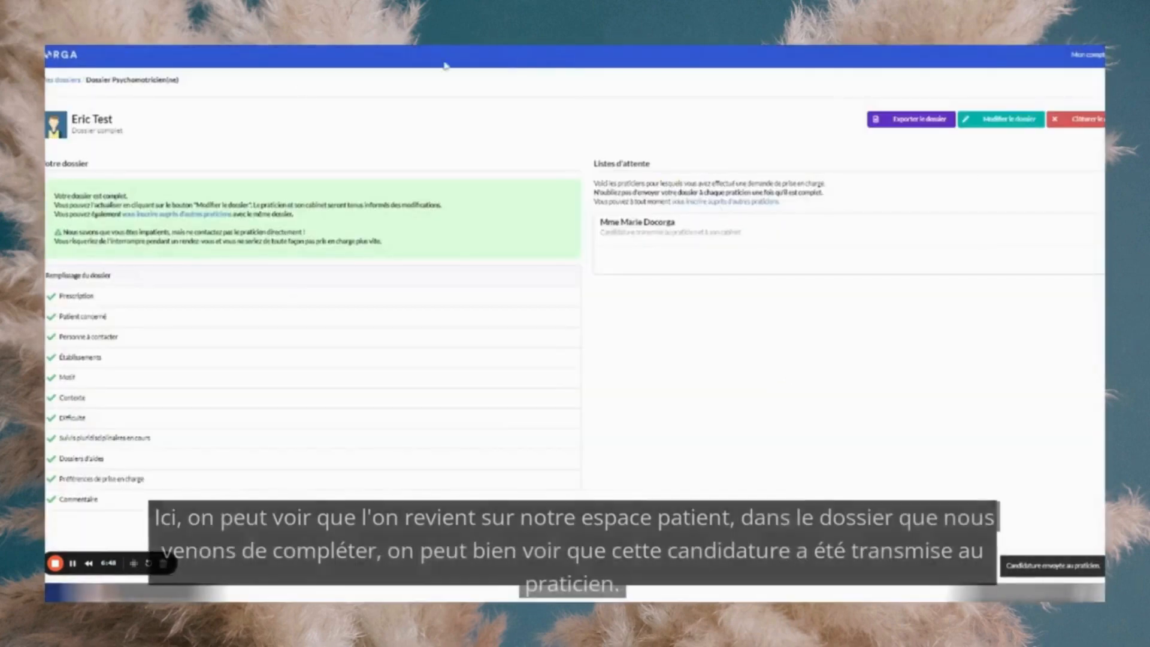